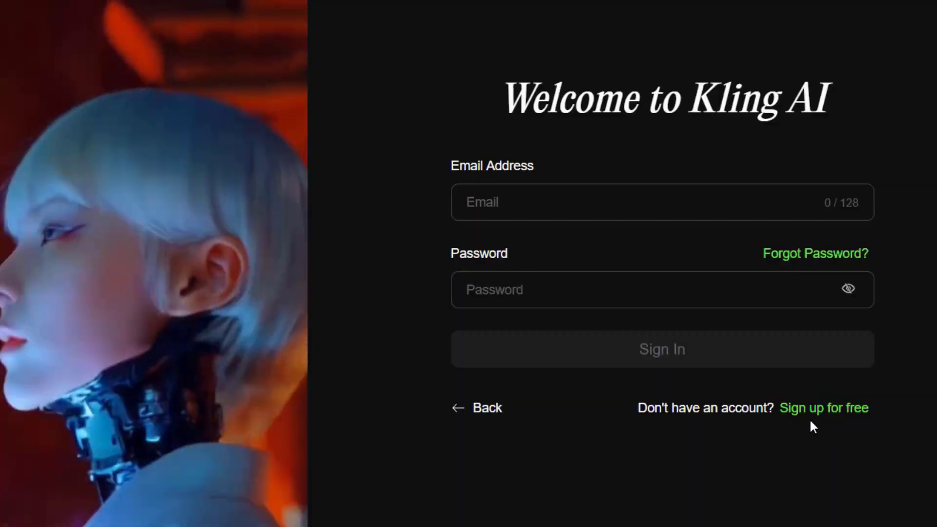
# Attempt a Kling AI sign-up with a throwaway mailbox and a confirmed password, which the site rejects.
pyautogui.click(820, 414)
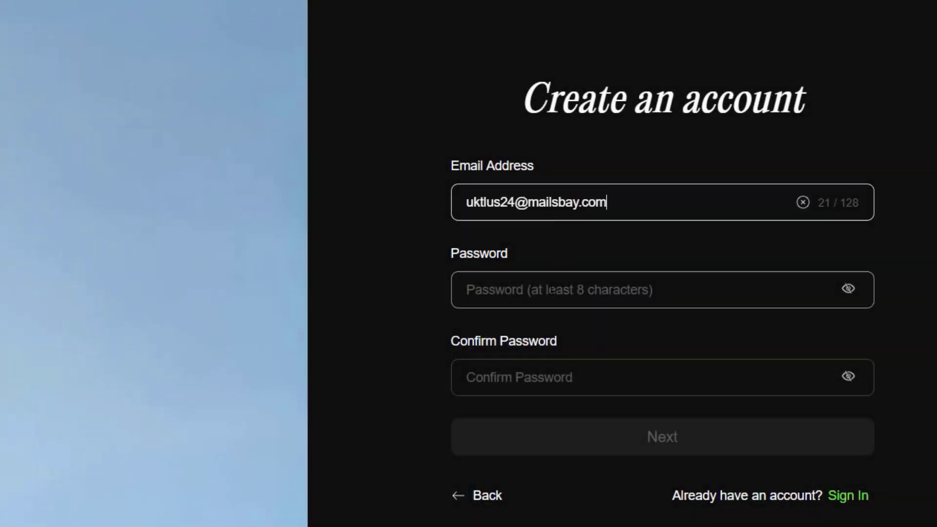
pyautogui.press('Tab')
pyautogui.write('************')
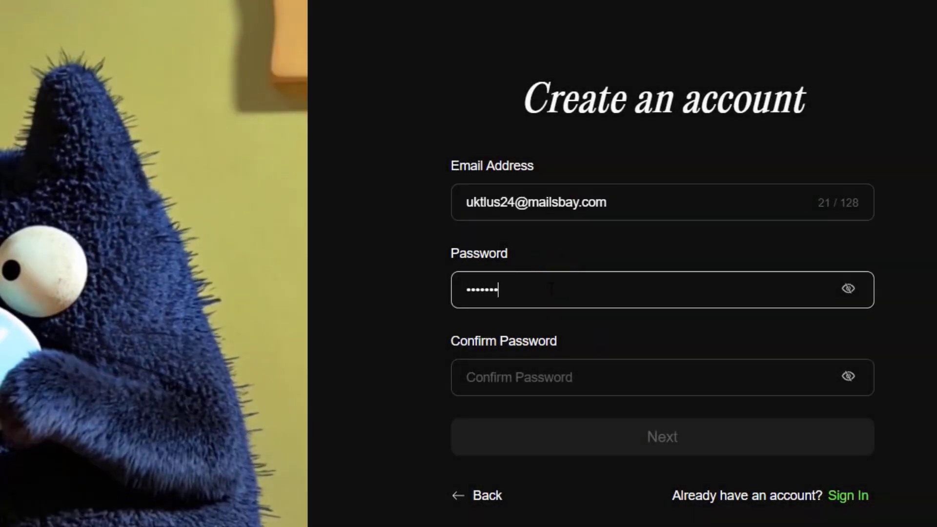
pyautogui.press('Tab')
pyautogui.write('************')
pyautogui.click(667, 432)
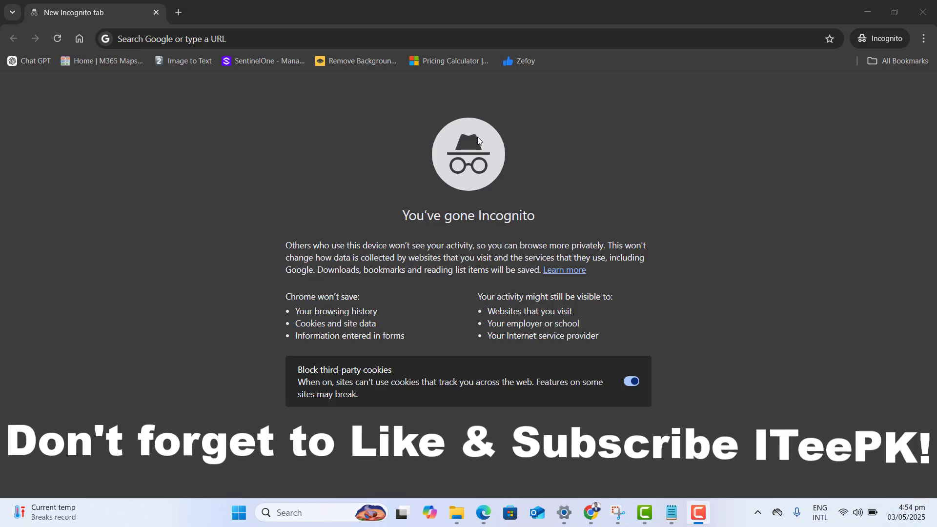
# Go to gmail.com and begin signing in with the Google account's email.
pyautogui.click(248, 39)
pyautogui.write('gmail')
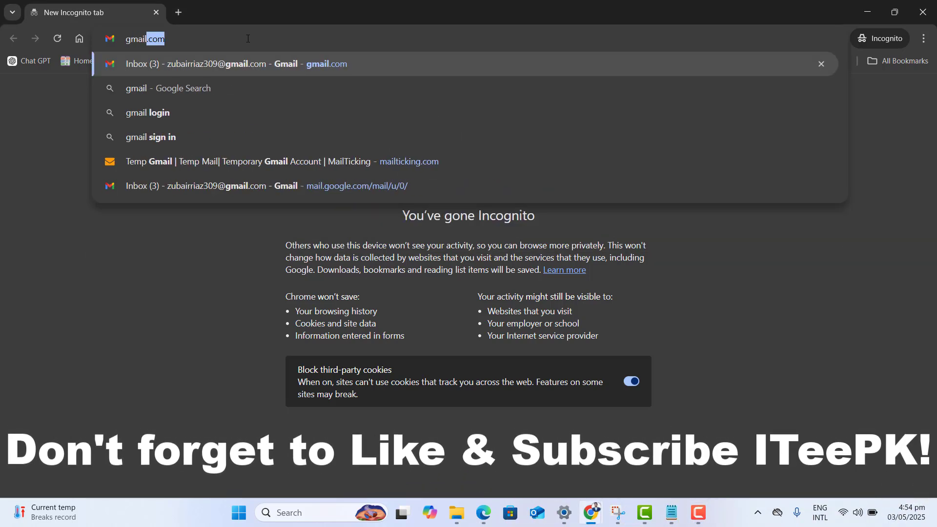
pyautogui.write('.com')
pyautogui.press('Return')
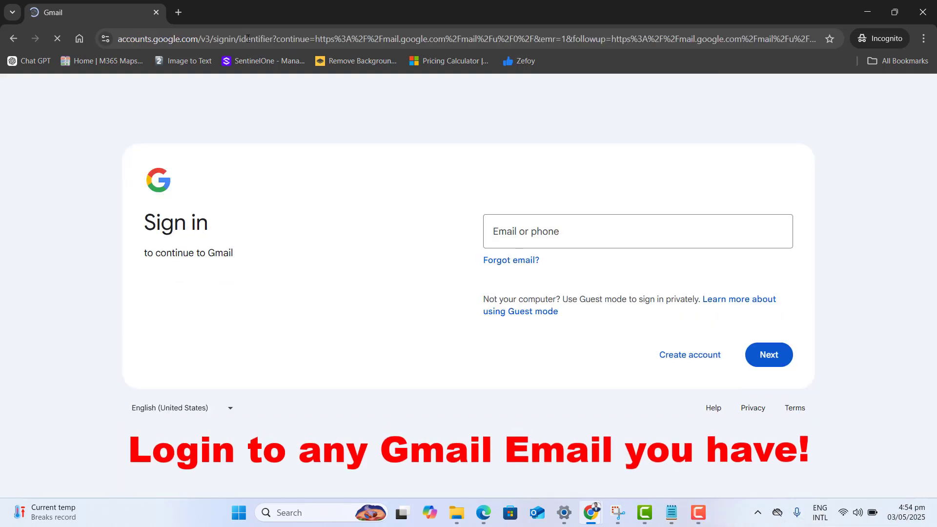
pyautogui.click(581, 244)
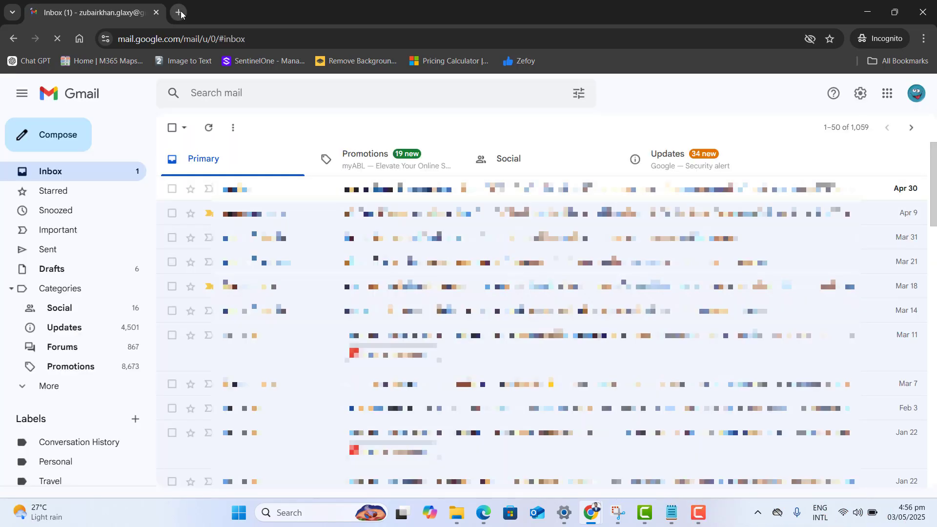
# Load freegmail.netlify.app in a new tab and generate dot variations of the Gmail address.
pyautogui.click(180, 11)
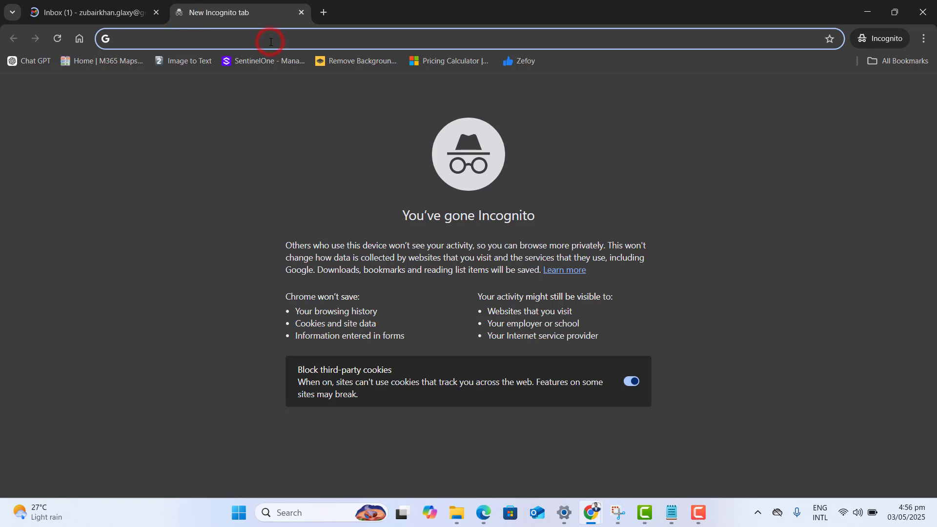
pyautogui.write('https://freegmail.netlify.app/')
pyautogui.press('Return')
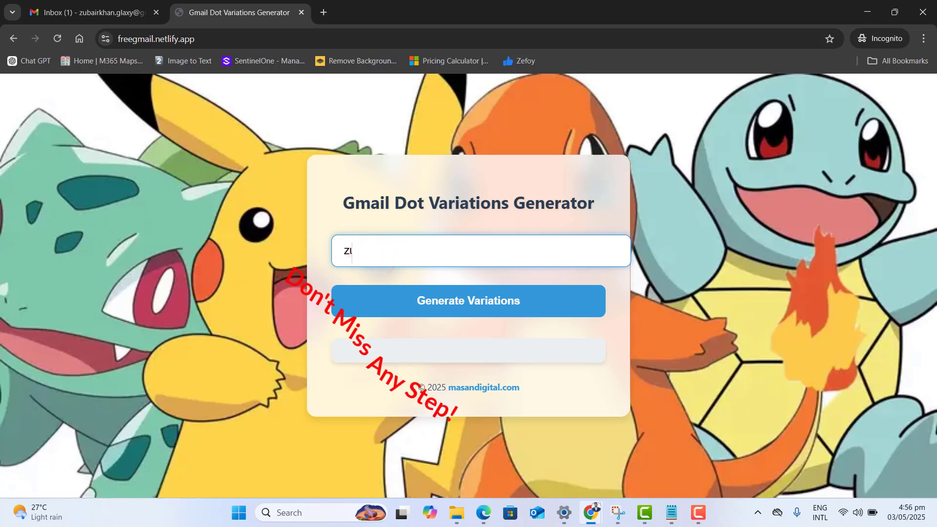
pyautogui.write('zu')
pyautogui.hotkey('ctrl', 'v')
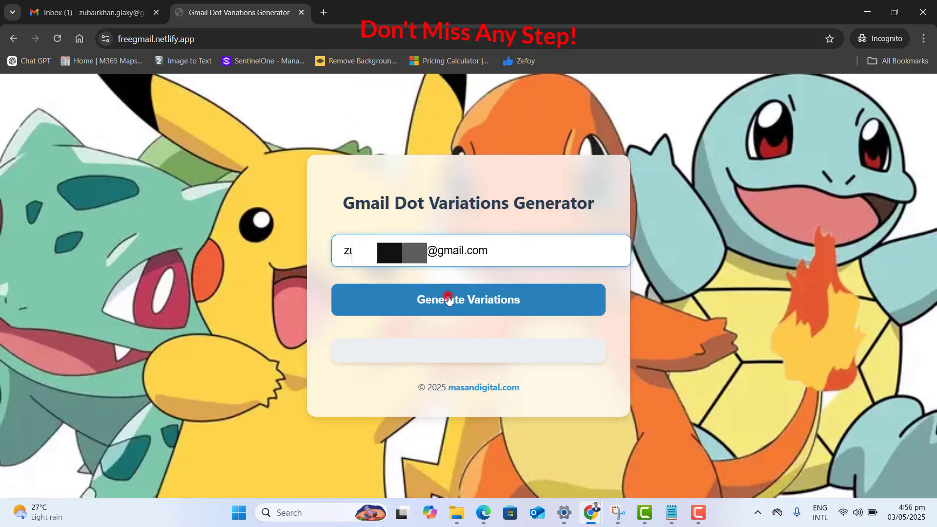
pyautogui.click(448, 299)
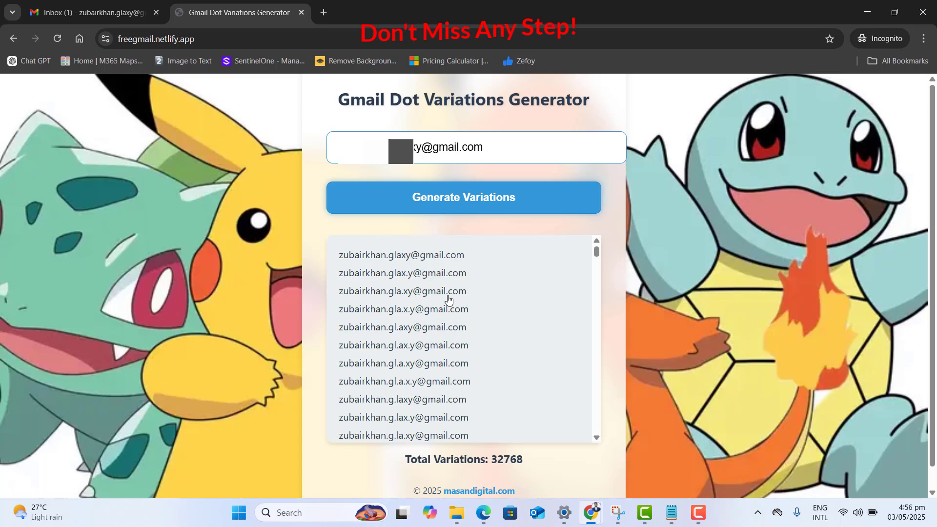
# Select the entire generated list, confirming 32768 total variations.
pyautogui.moveTo(597, 251); pyautogui.dragTo(591, 430)
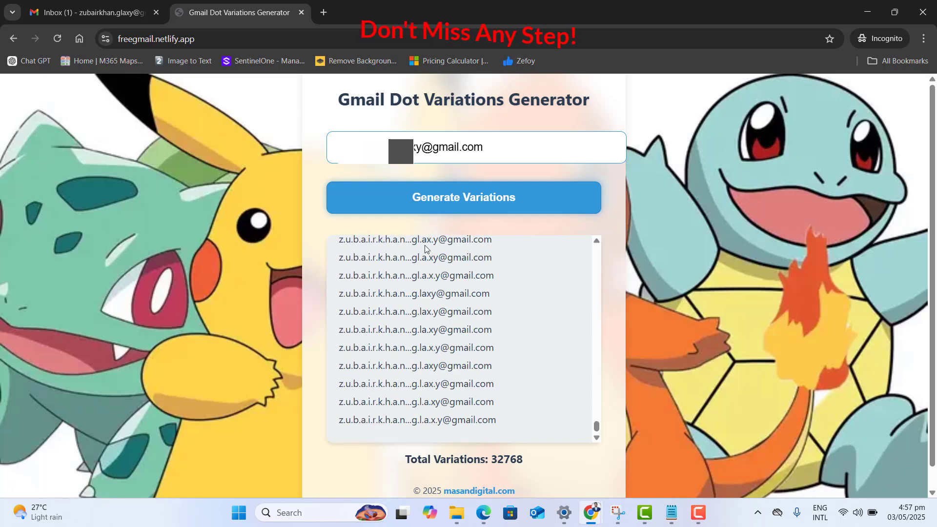
pyautogui.moveTo(480, 141); pyautogui.dragTo(313, 148)
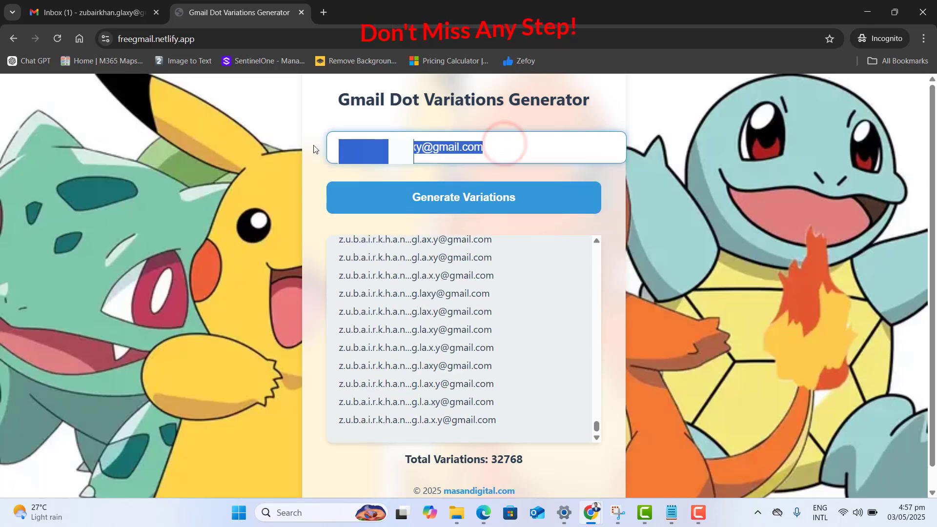
pyautogui.click(342, 247)
pyautogui.hotkey('ctrl', 'a')
pyautogui.scroll(-5, 524, 440)
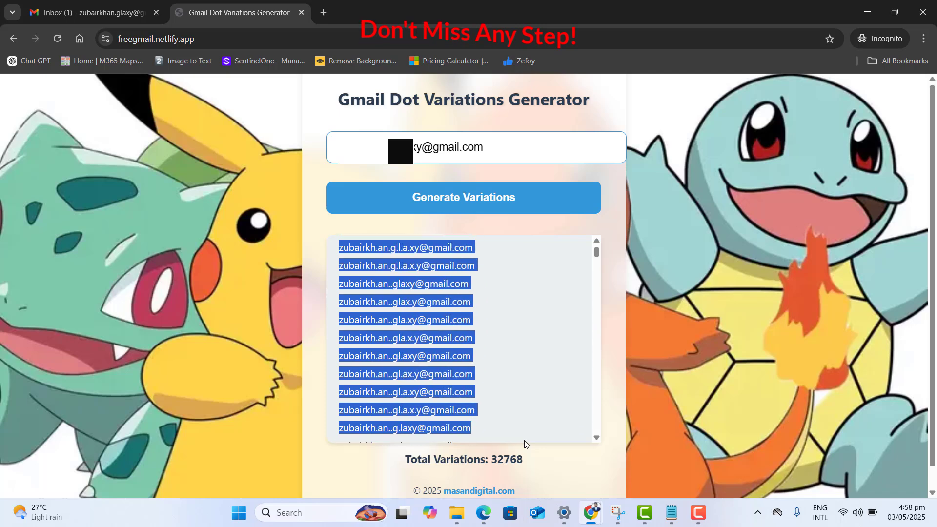
pyautogui.scroll(-10, 524, 440)
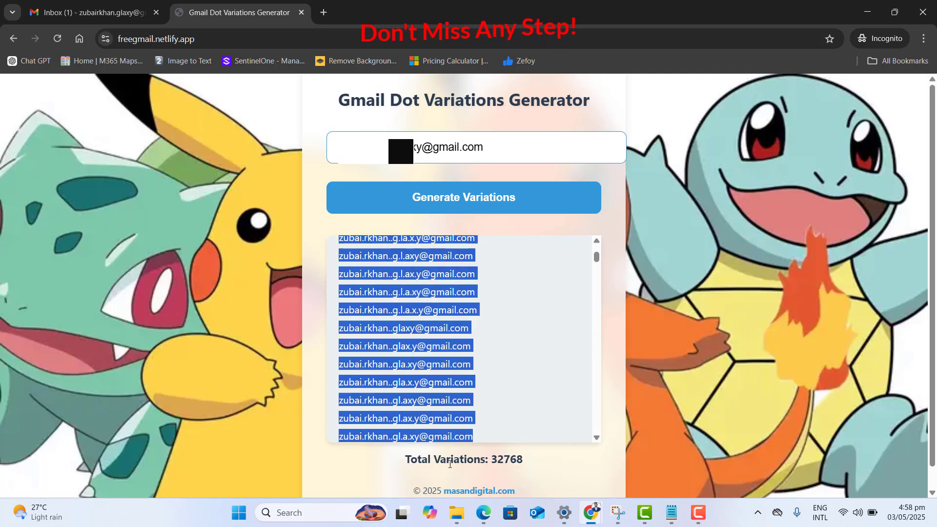
pyautogui.moveTo(405, 461); pyautogui.dragTo(468, 459)
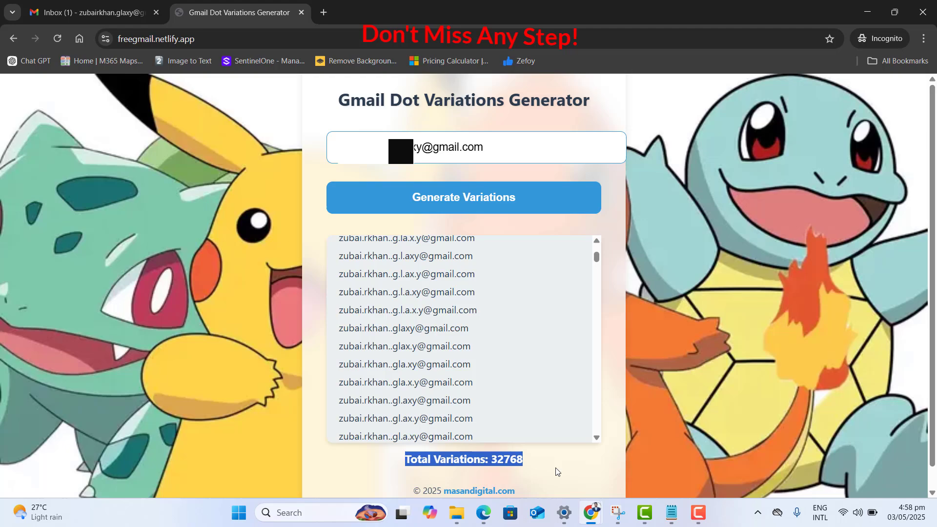
# Store the address variations in a Google document titled 'Gmail Email:' and select the first address.
pyautogui.click(93, 13)
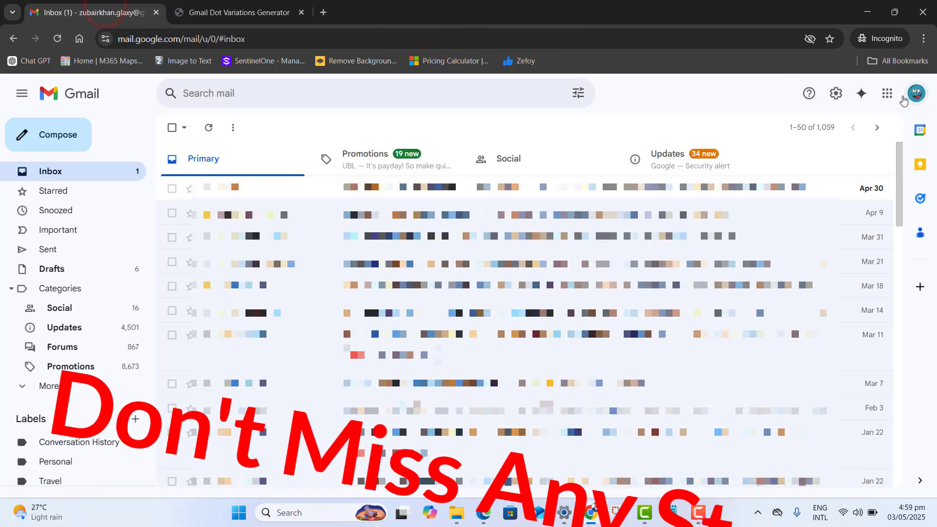
pyautogui.click(887, 94)
pyautogui.scroll(-3, 775, 211)
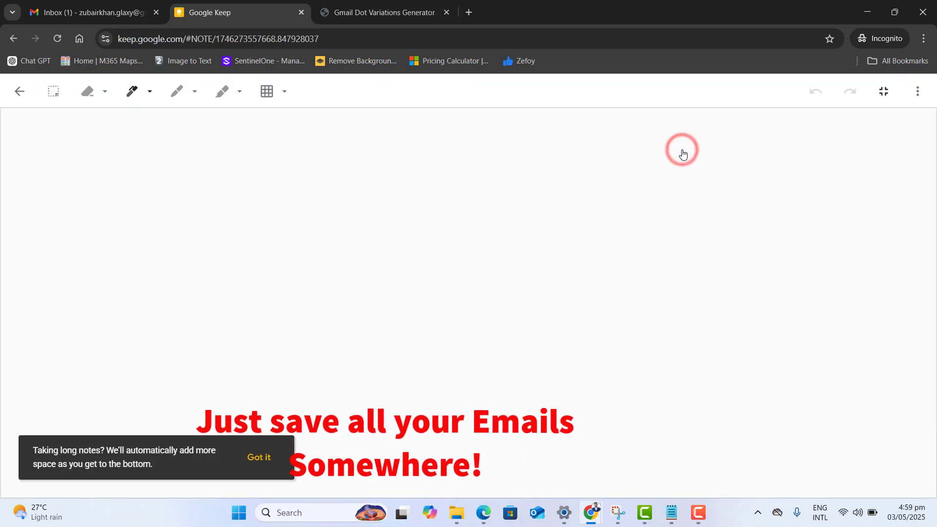
pyautogui.click(104, 159)
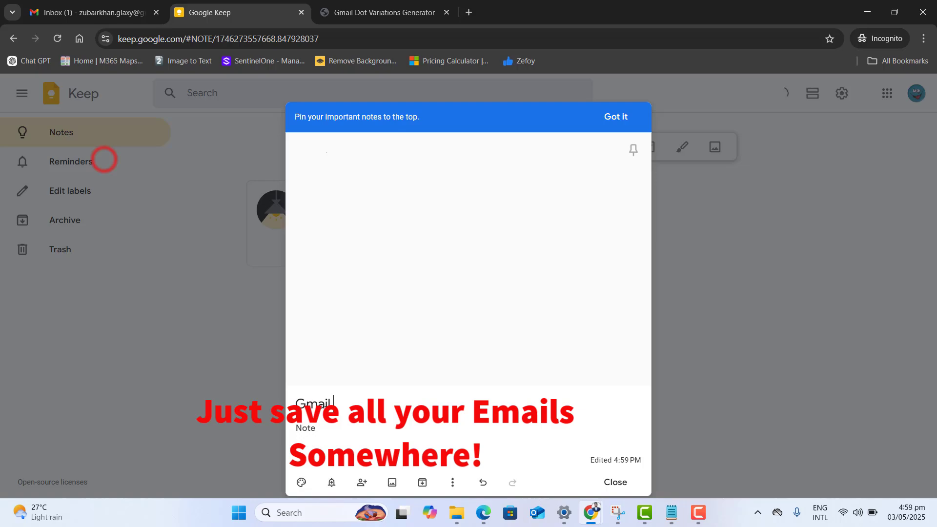
pyautogui.write('ail')
pyautogui.press('BackSpace')
pyautogui.press('BackSpace')
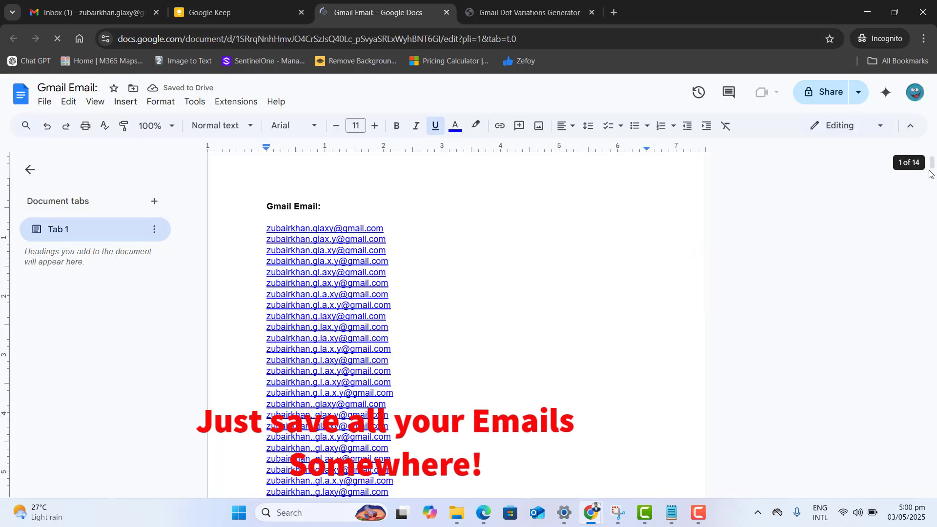
pyautogui.moveTo(932, 162); pyautogui.dragTo(936, 132)
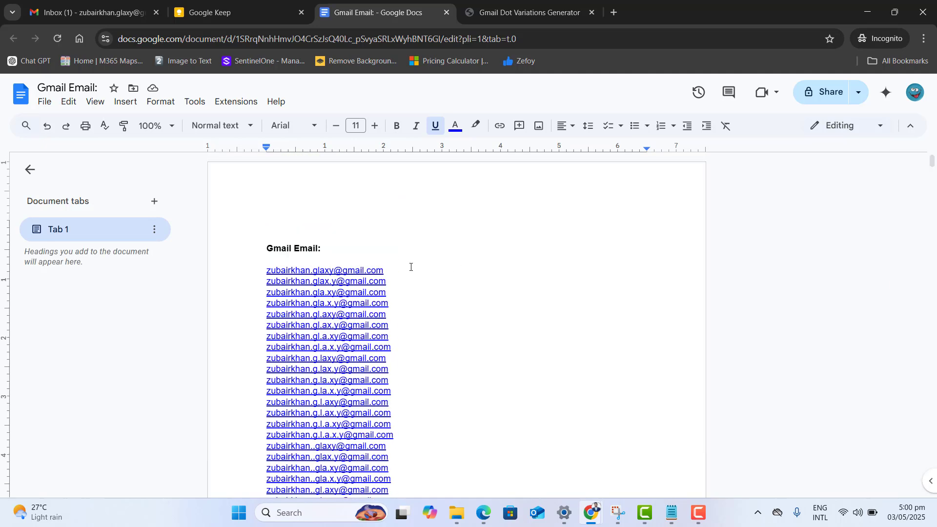
pyautogui.moveTo(344, 274); pyautogui.dragTo(281, 270)
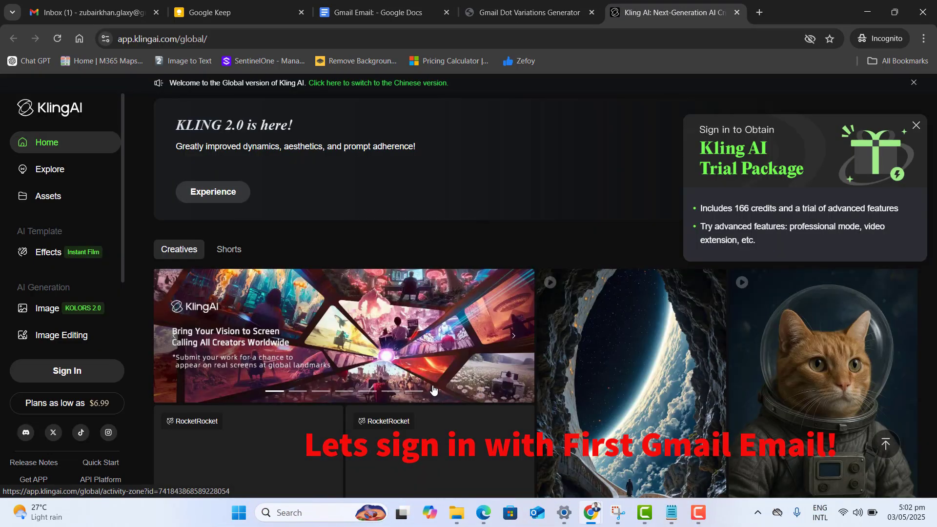
# Open Kling AI's email sign-in and switch to creating a new account.
pyautogui.click(83, 373)
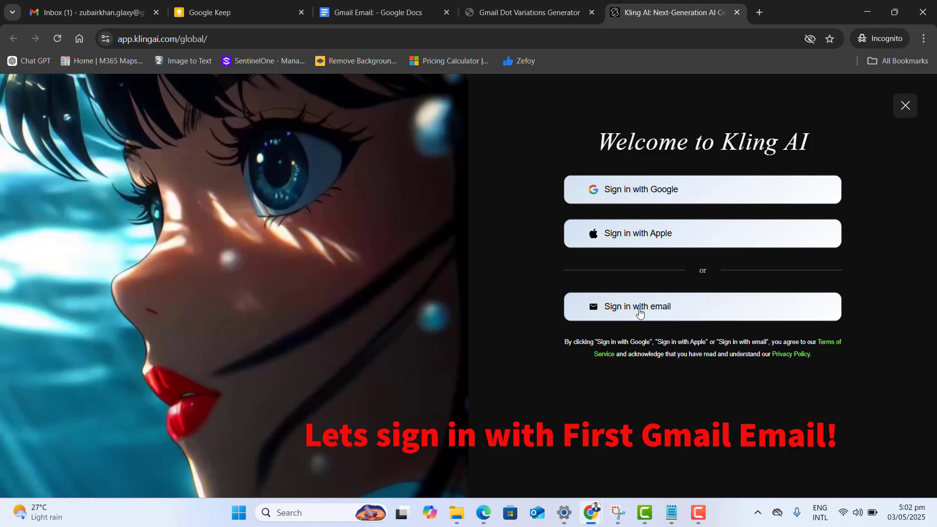
pyautogui.click(639, 313)
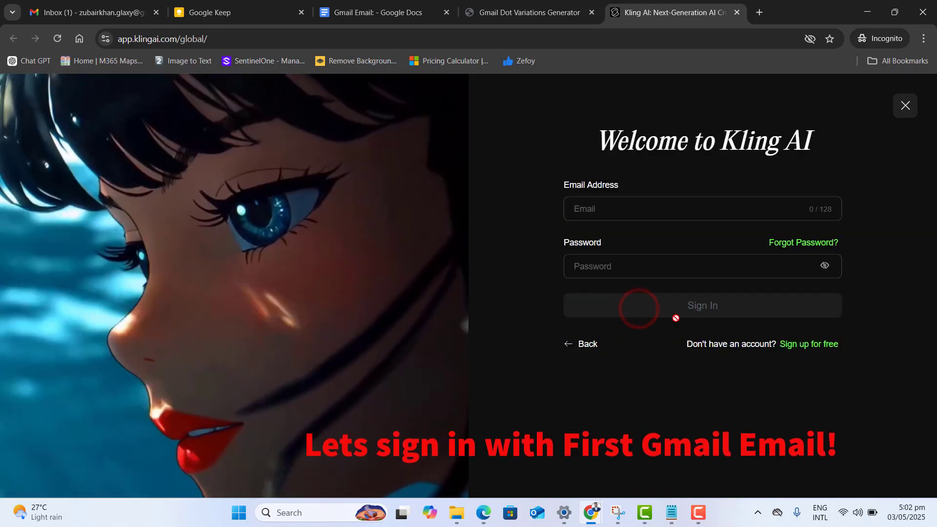
pyautogui.click(792, 344)
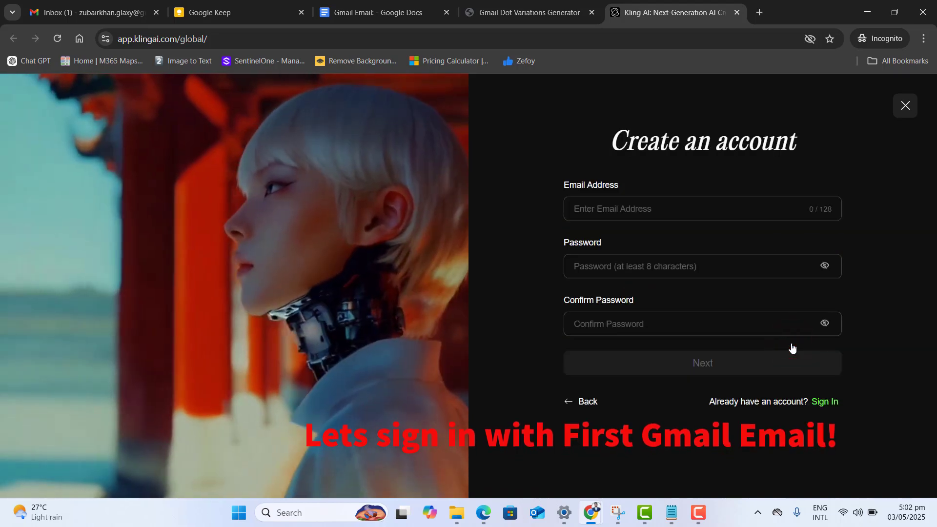
# Fill the sign-up form with the Gmail dot alias and a confirmed password, then submit.
pyautogui.click(648, 211)
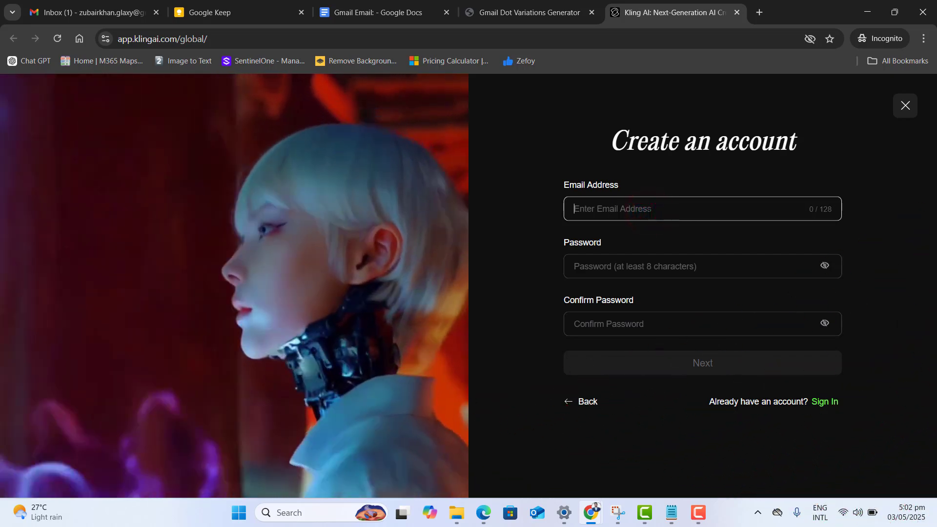
pyautogui.hotkey('ctrl', 'v')
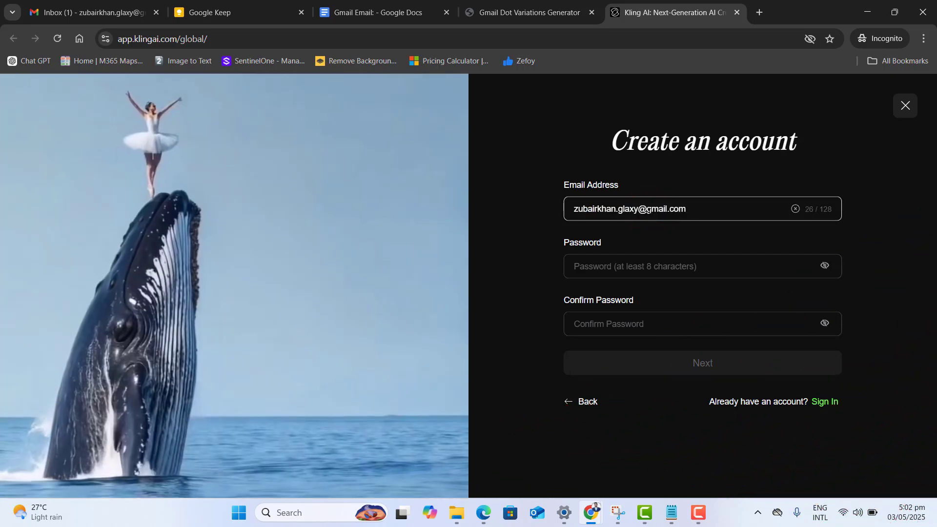
pyautogui.click(603, 268)
pyautogui.hotkey('ctrl', 'v')
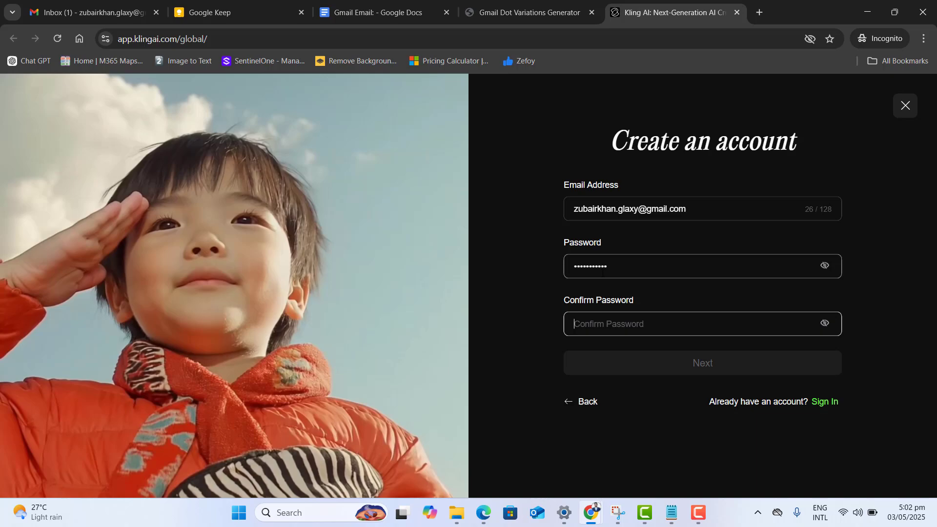
pyautogui.press('Tab')
pyautogui.write('•••••••')
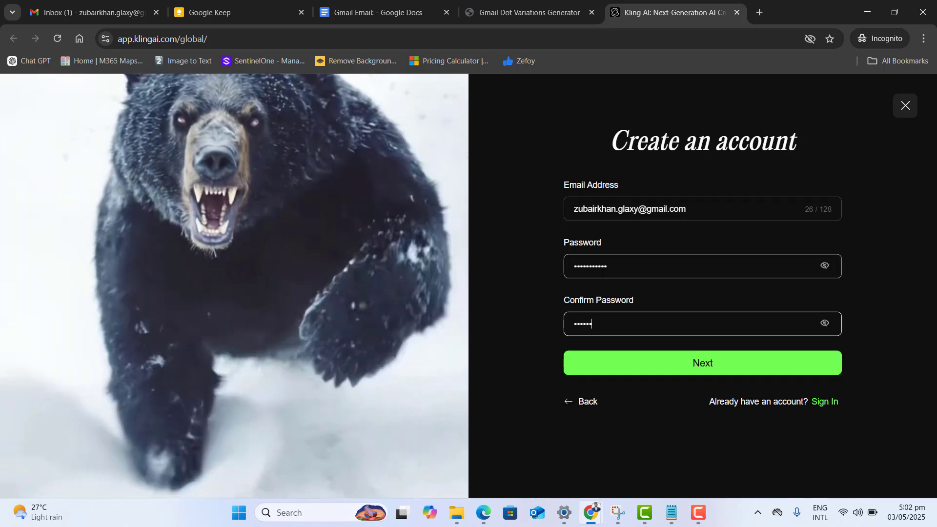
pyautogui.write('••••')
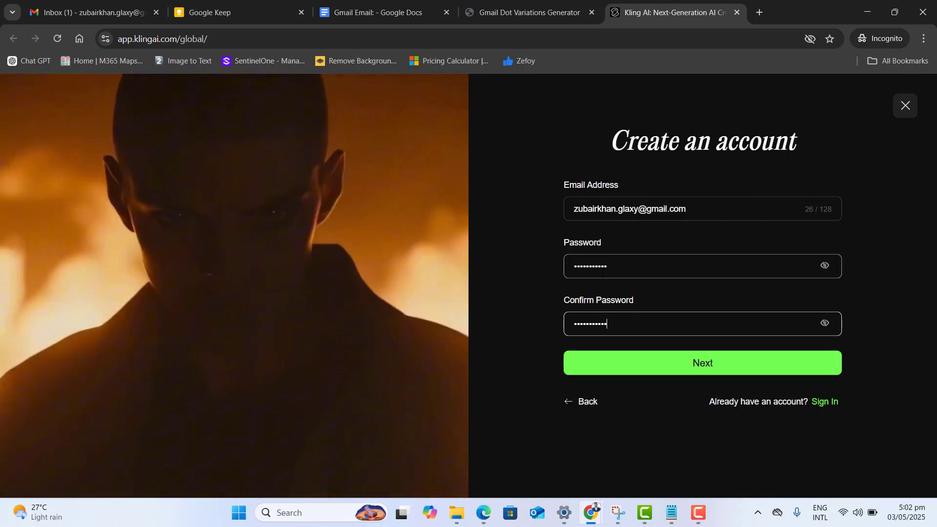
pyautogui.click(696, 365)
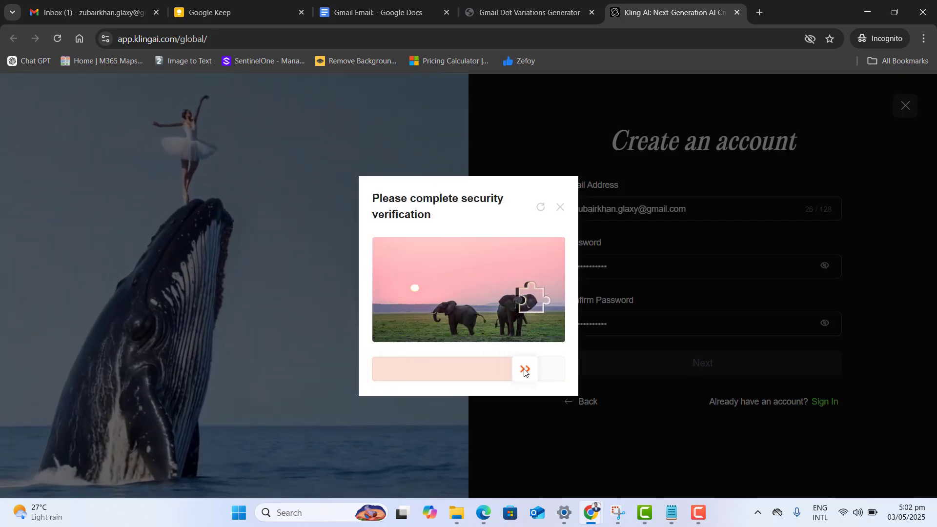
# Solve the slider puzzle, enter the emailed verification code, sign in and dismiss the trial announcement.
pyautogui.moveTo(525, 371); pyautogui.dragTo(521, 373)
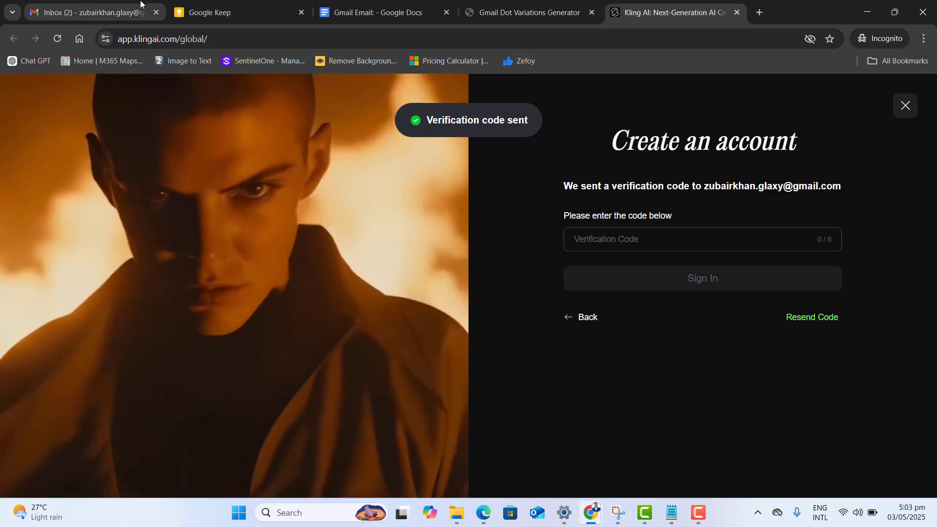
pyautogui.click(136, 12)
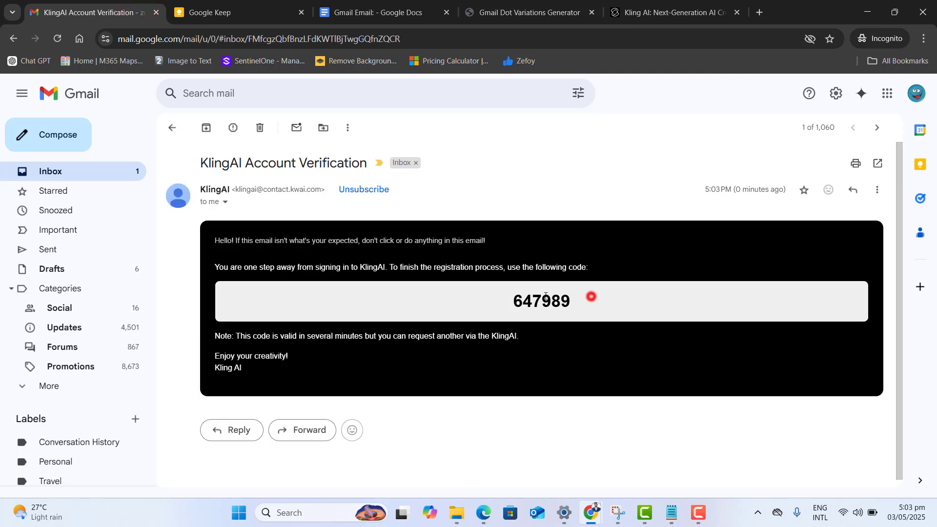
pyautogui.click(676, 12)
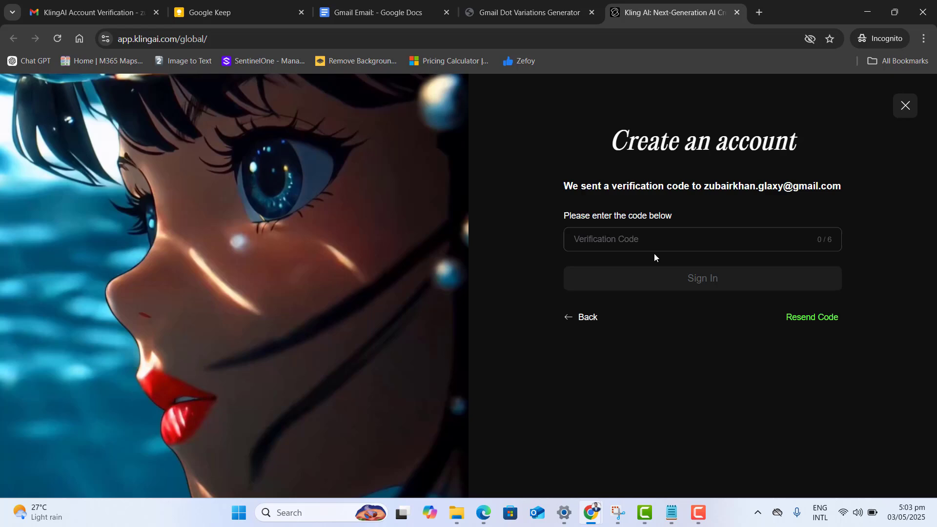
pyautogui.click(645, 238)
pyautogui.hotkey('ctrl', 'v')
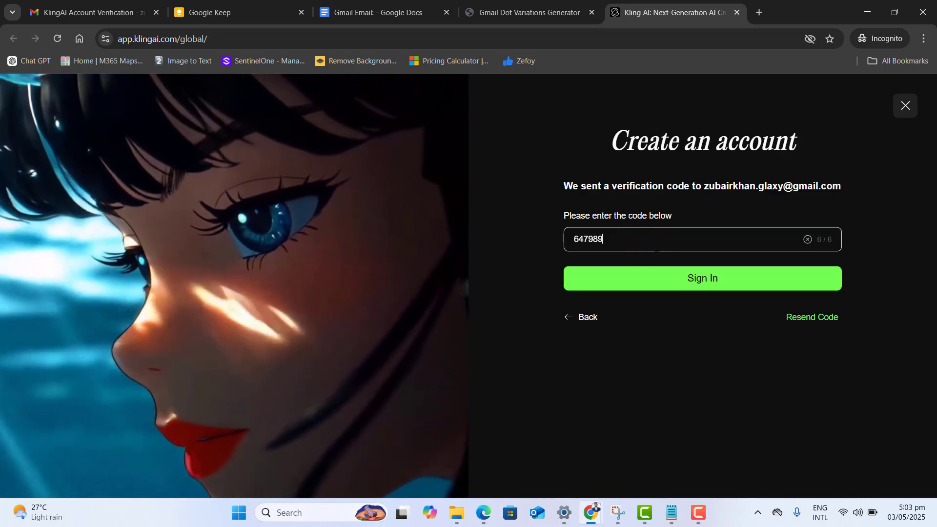
pyautogui.click(711, 289)
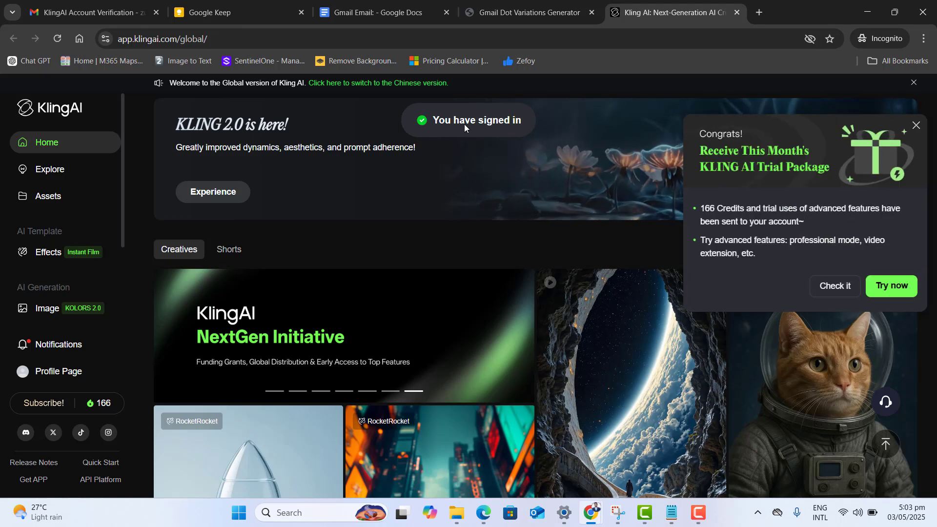
pyautogui.click(466, 124)
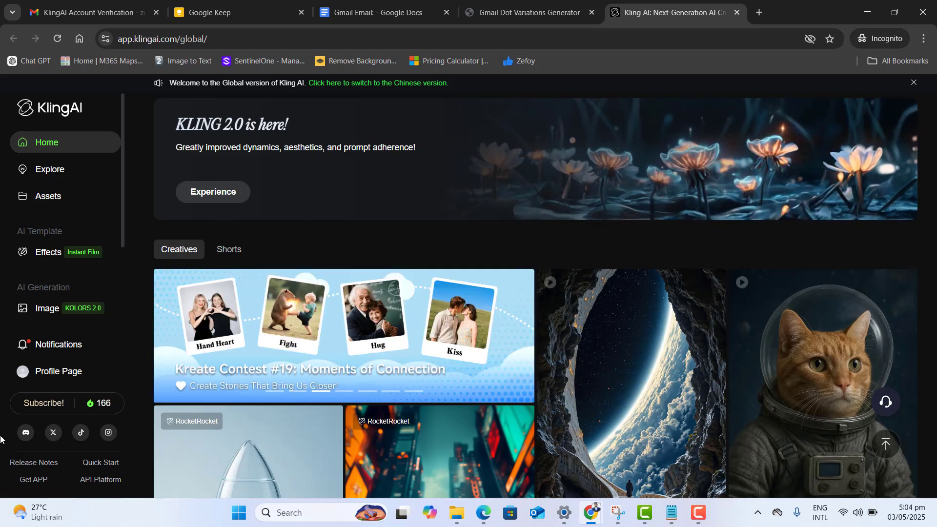
# Check Credit Activity showing 166 bonus credits, then return to the verification email in Gmail.
pyautogui.click(100, 404)
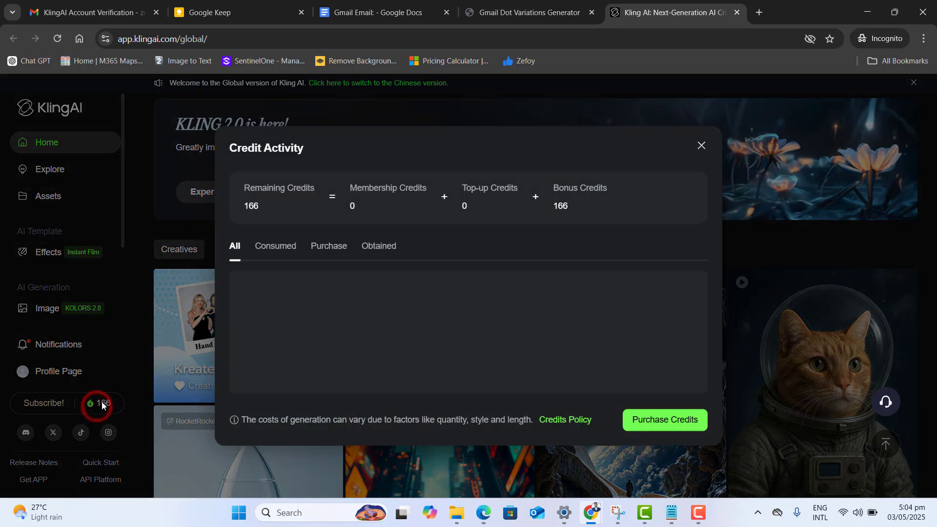
pyautogui.click(248, 203)
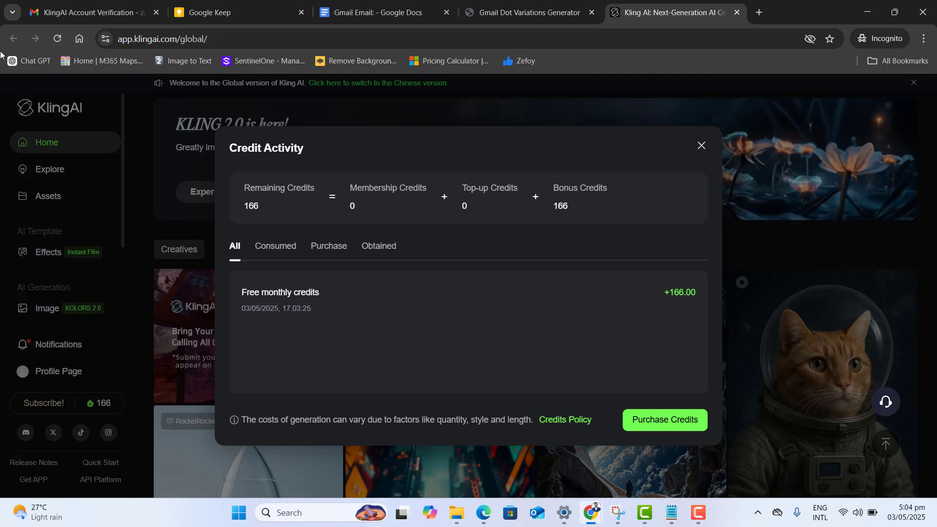
pyautogui.click(63, 8)
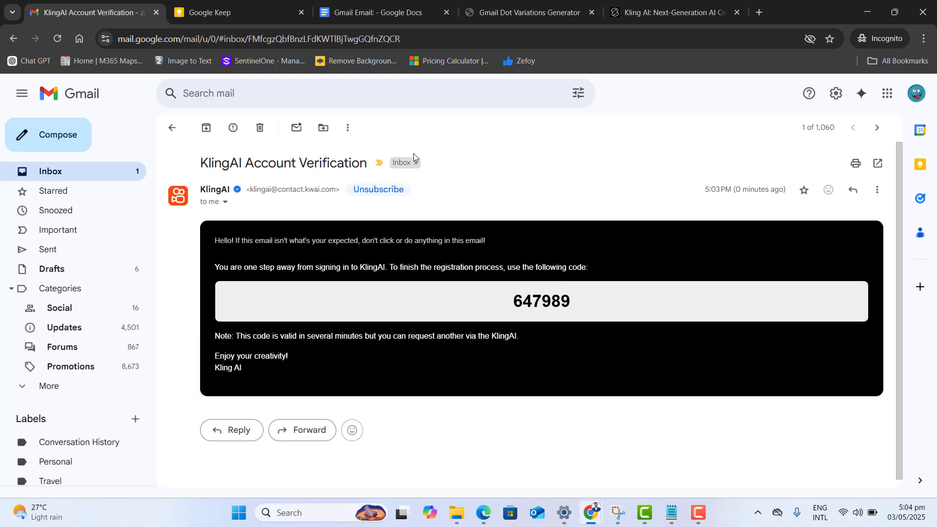
# Switch to the dot variations generator and scroll through its address list.
pyautogui.click(520, 3)
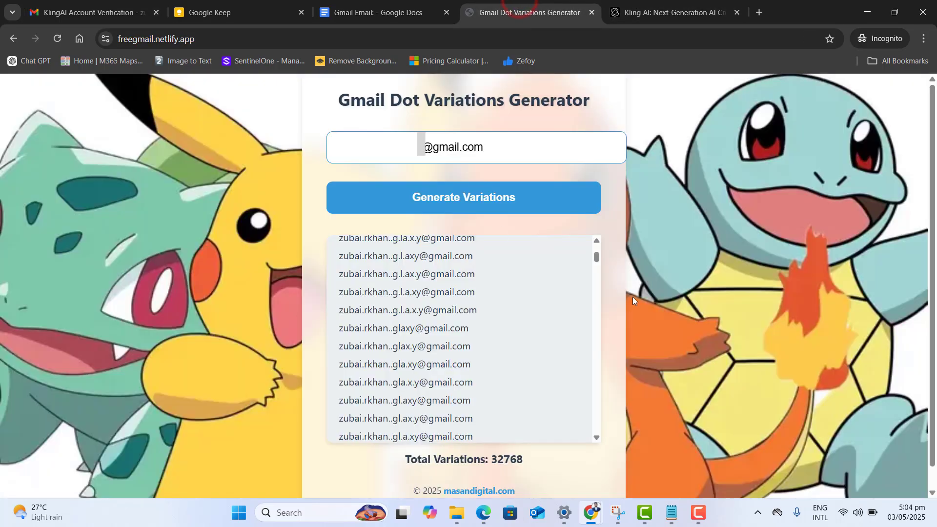
pyautogui.moveTo(596, 257); pyautogui.dragTo(590, 195)
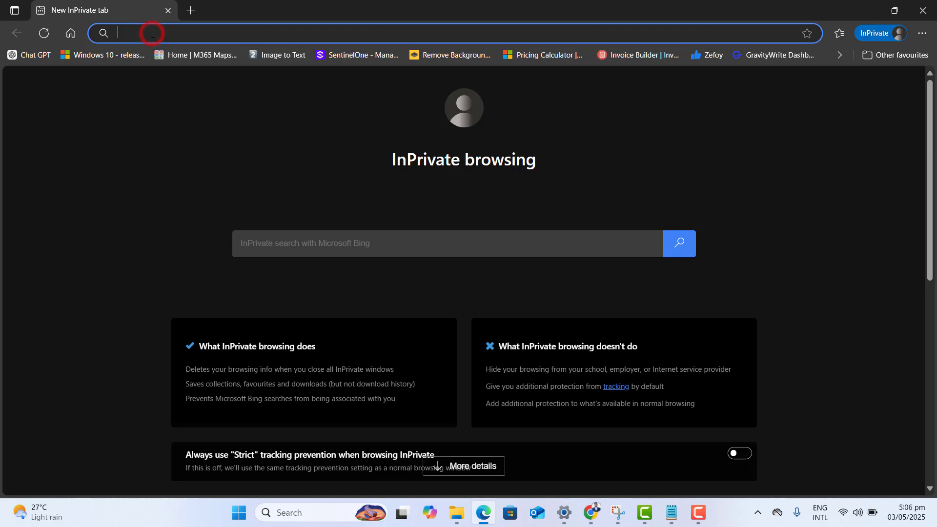
# Load app.klingai.com in the Edge InPrivate tab and open the email create-account form.
pyautogui.write('https://app.klingai.com/')
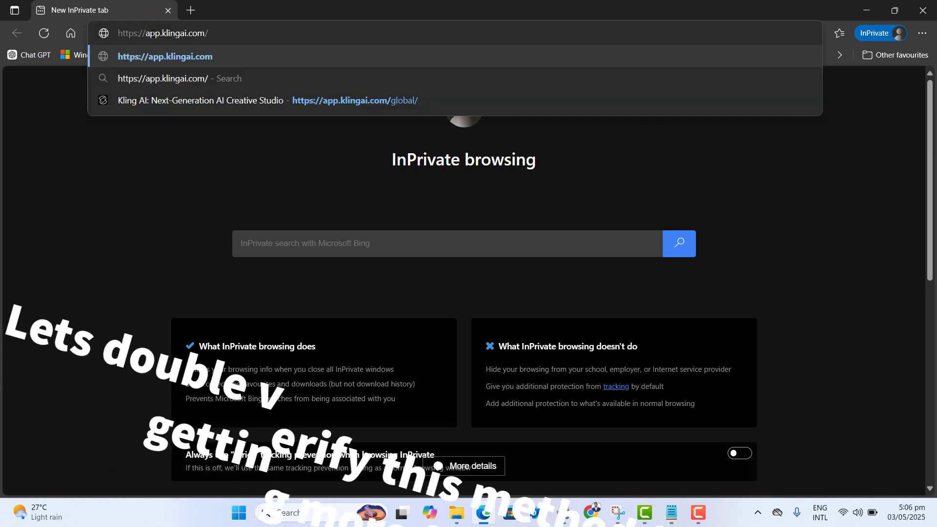
pyautogui.press('Return')
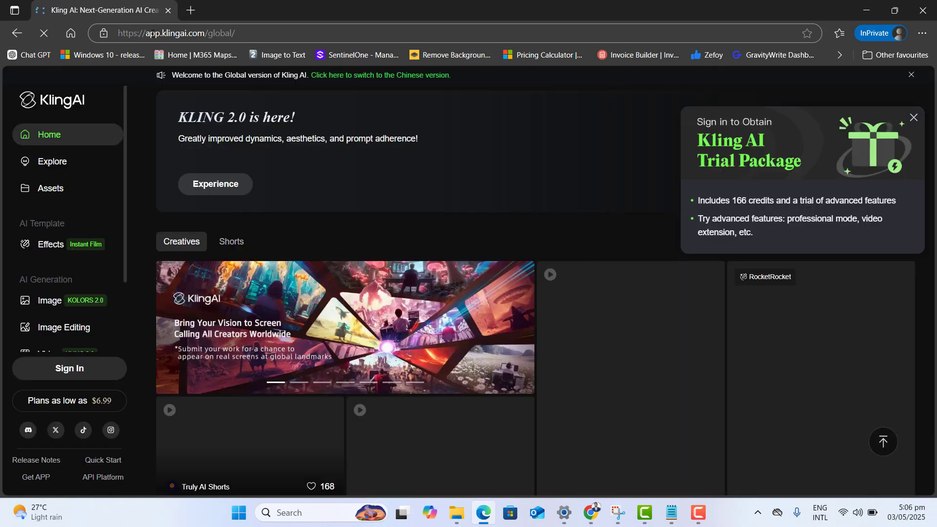
pyautogui.click(84, 365)
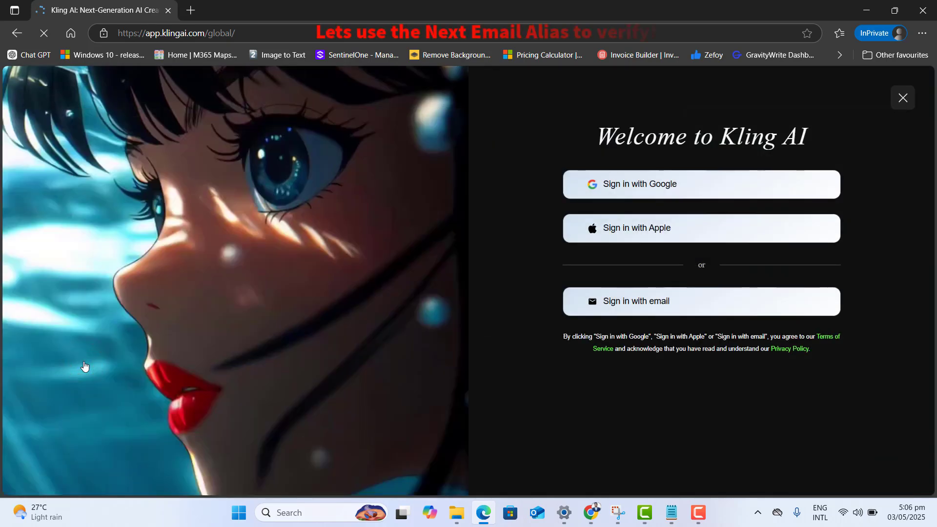
pyautogui.click(624, 314)
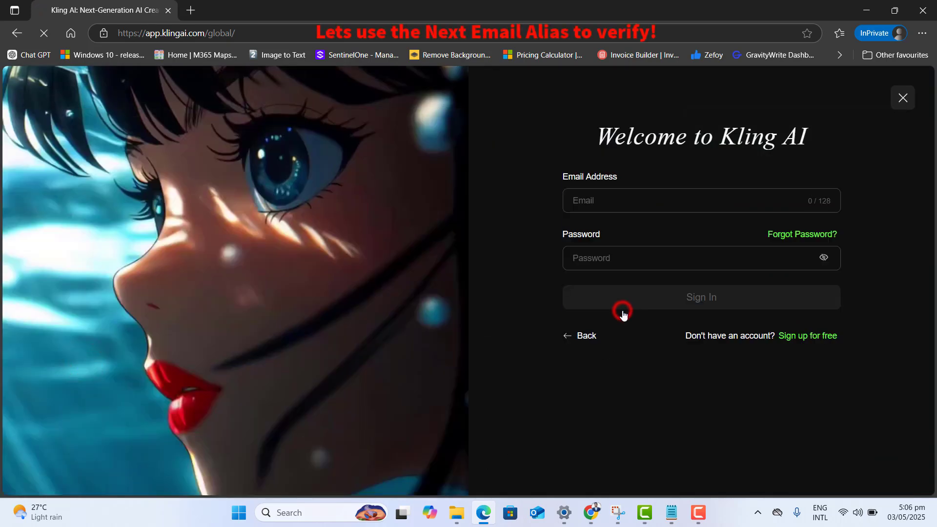
pyautogui.click(811, 337)
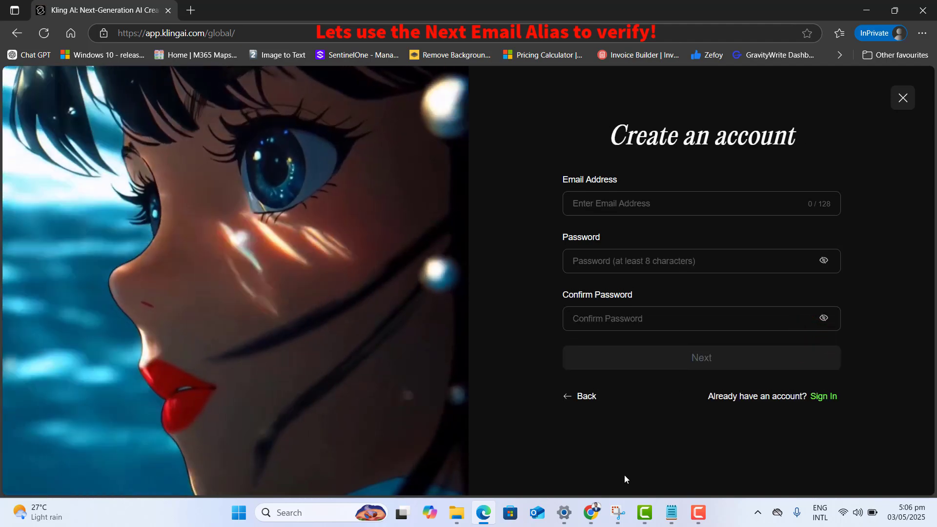
# Copy the next alias from the 'Gmail Email' document into the sign-up email field.
pyautogui.click(590, 512)
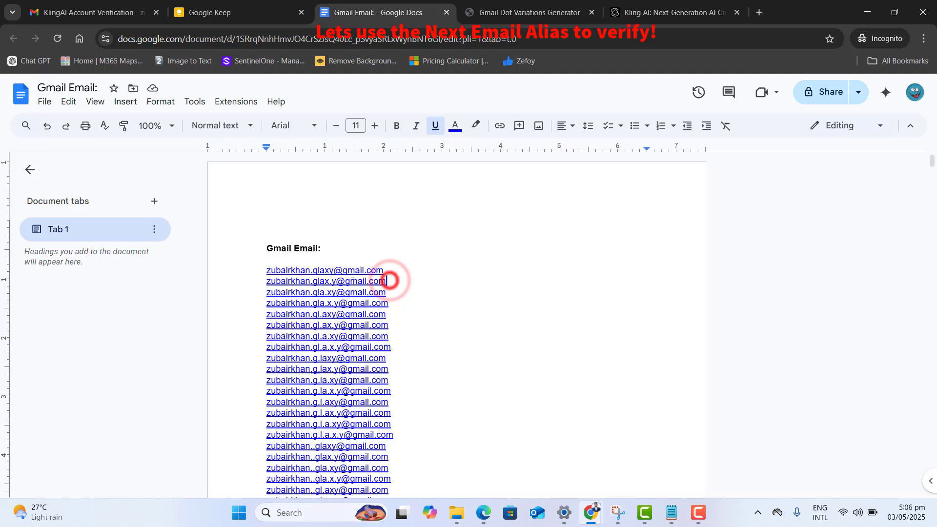
pyautogui.moveTo(353, 282); pyautogui.dragTo(283, 287)
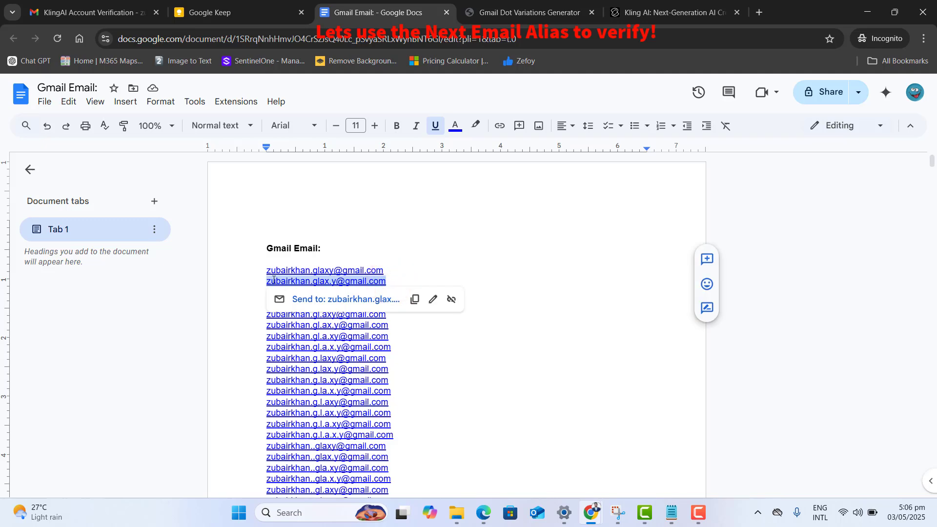
pyautogui.click(867, 12)
pyautogui.hotkey('ctrl', 'v')
# Enter and confirm the password, submit, and slide the puzzle piece into its gap.
pyautogui.click(616, 262)
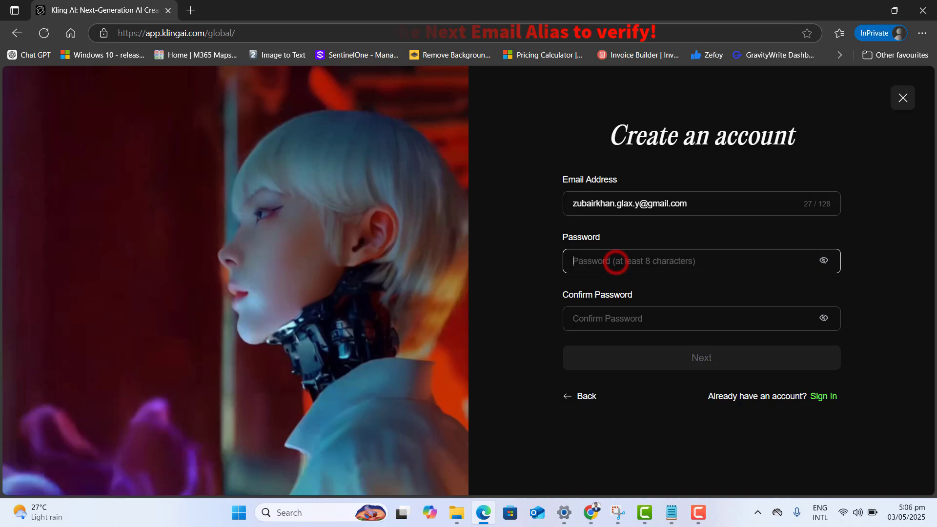
pyautogui.hotkey('ctrl', 'v')
pyautogui.click(600, 319)
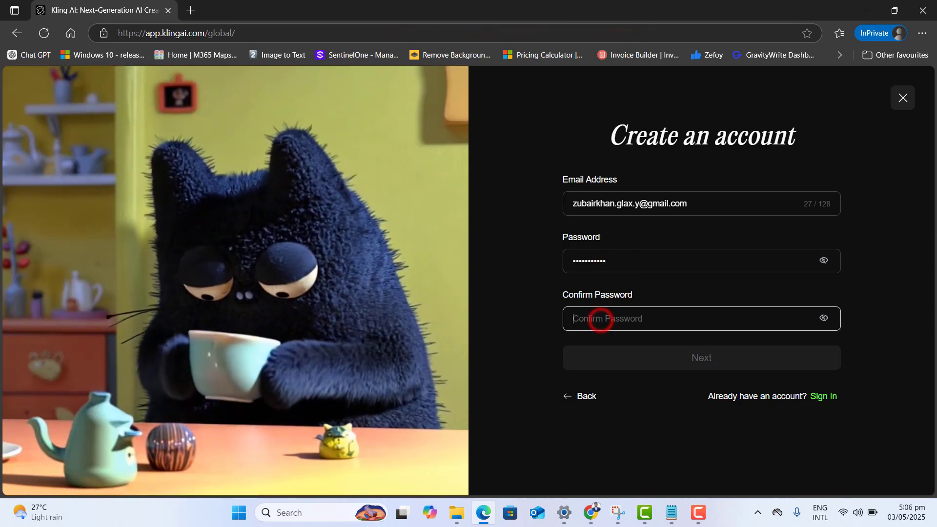
pyautogui.hotkey('ctrl', 'v')
pyautogui.click(709, 364)
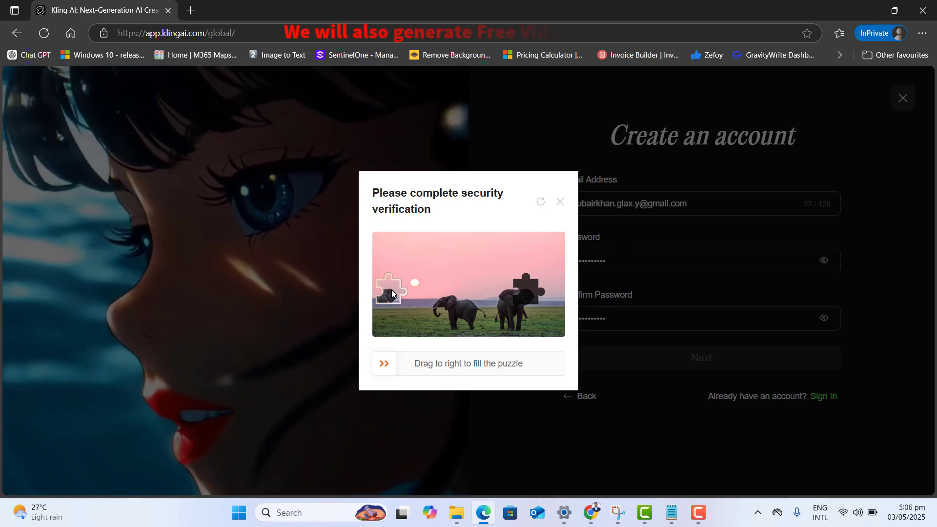
pyautogui.moveTo(384, 364); pyautogui.dragTo(521, 372)
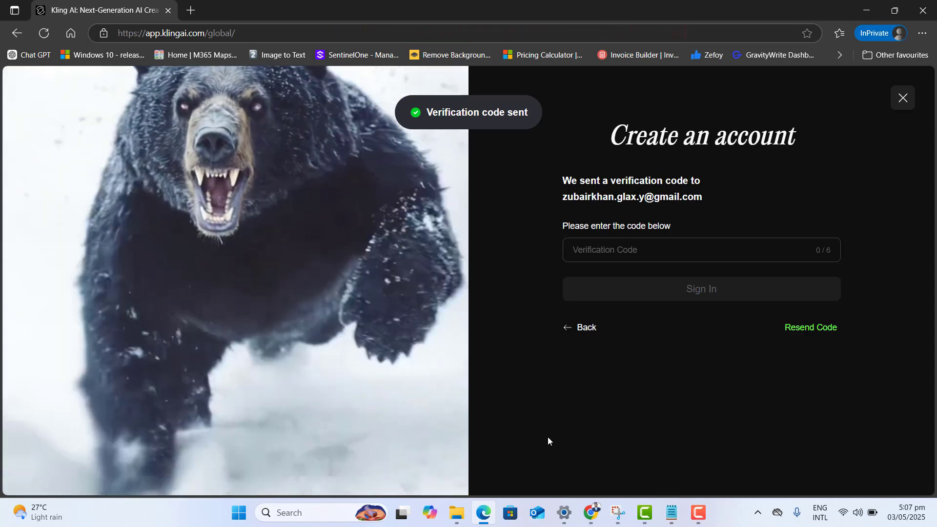
# Copy the verification code from Gmail, paste it into Kling's Verification Code field, and sign in.
pyautogui.moveTo(590, 512)
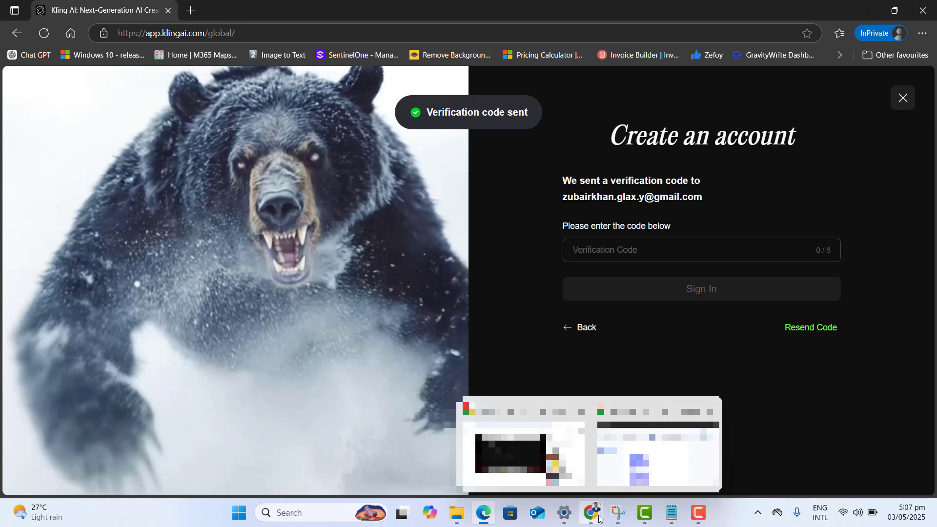
pyautogui.click(649, 444)
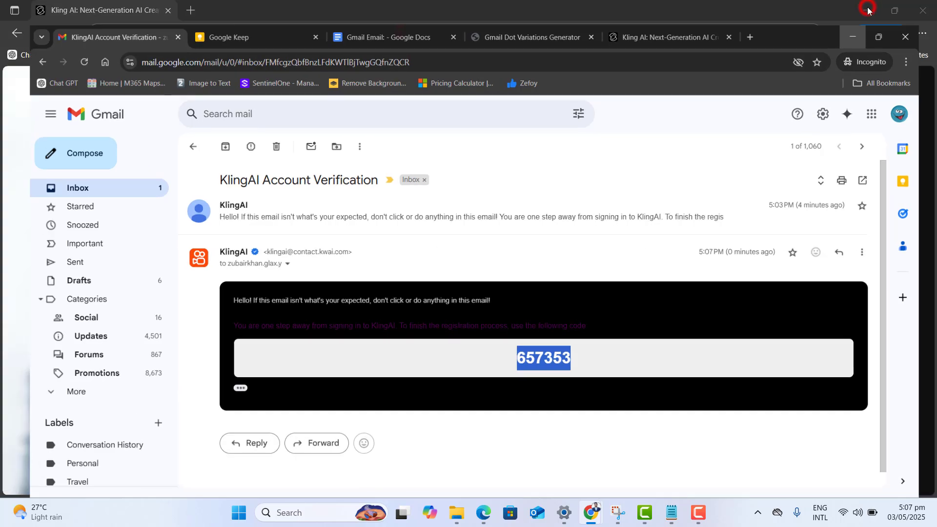
pyautogui.click(867, 11)
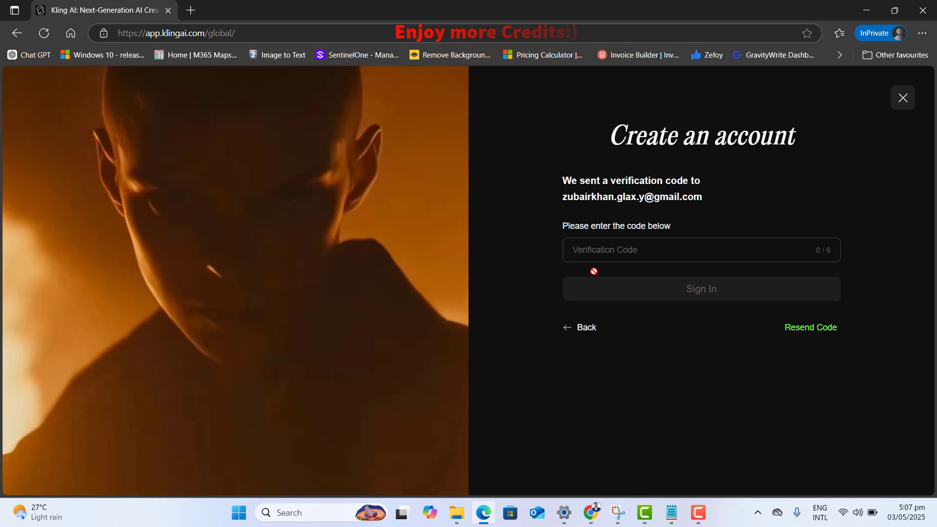
pyautogui.click(599, 253)
pyautogui.hotkey('ctrl', 'v')
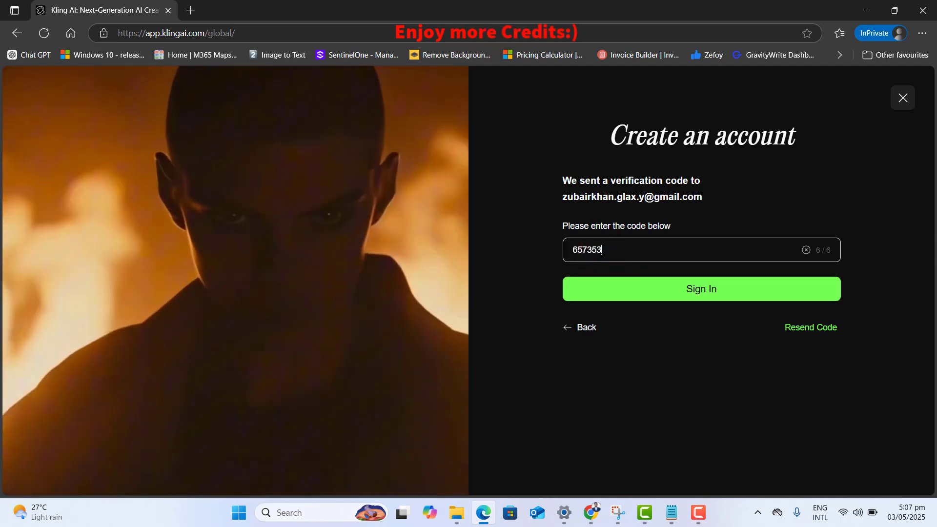
pyautogui.click(701, 292)
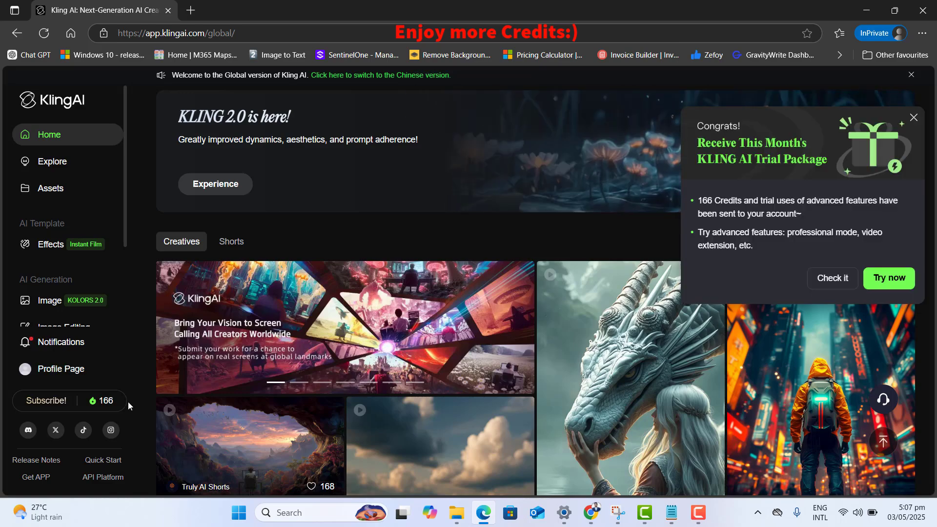
# Check the new credit balance, then upload the Piclumen jungle axe-man image as the Image to Video start frame.
pyautogui.click(105, 403)
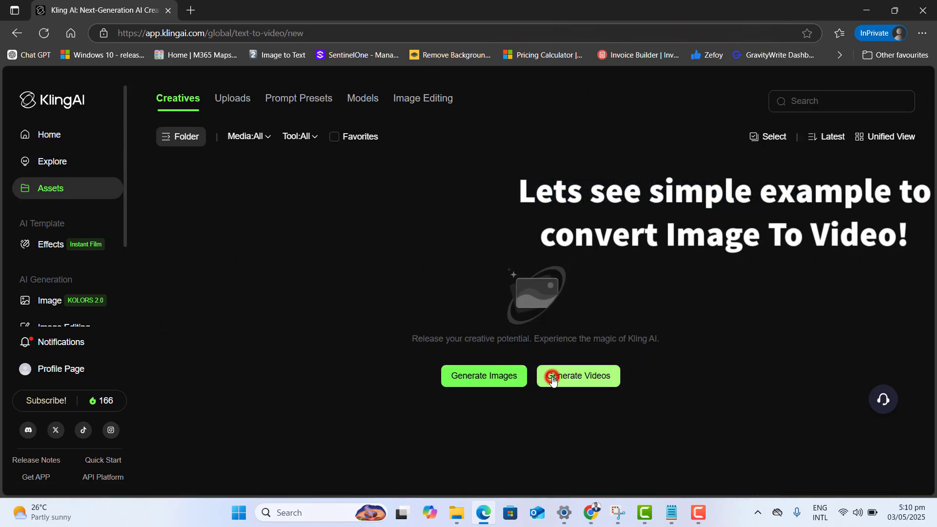
pyautogui.click(553, 380)
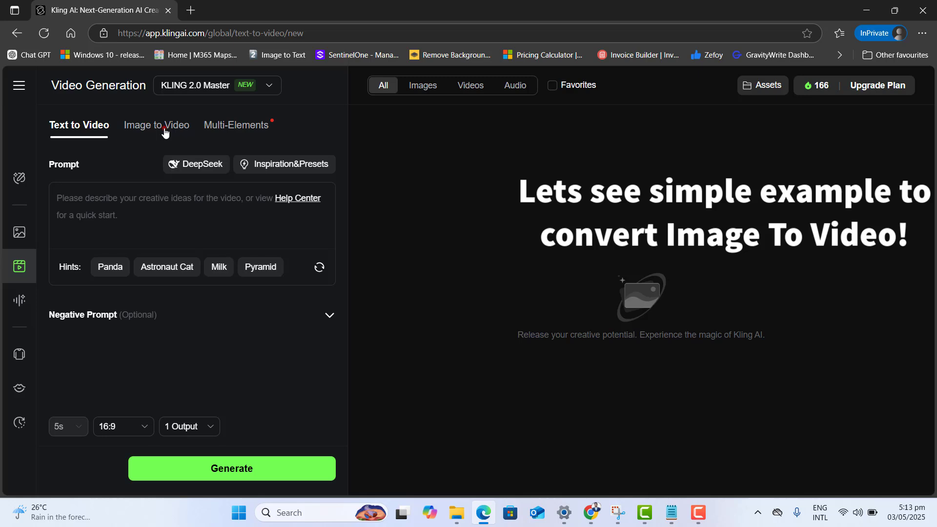
pyautogui.click(165, 127)
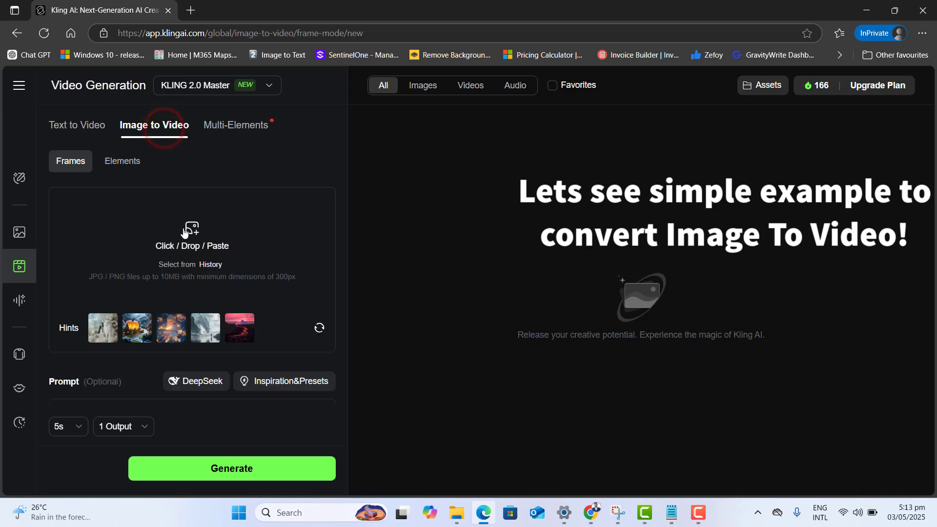
pyautogui.click(190, 235)
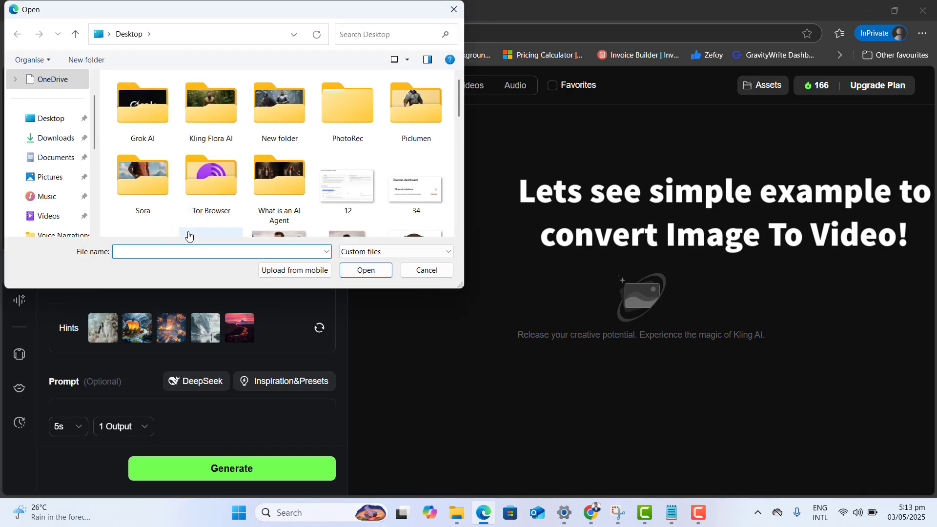
pyautogui.doubleClick(423, 124)
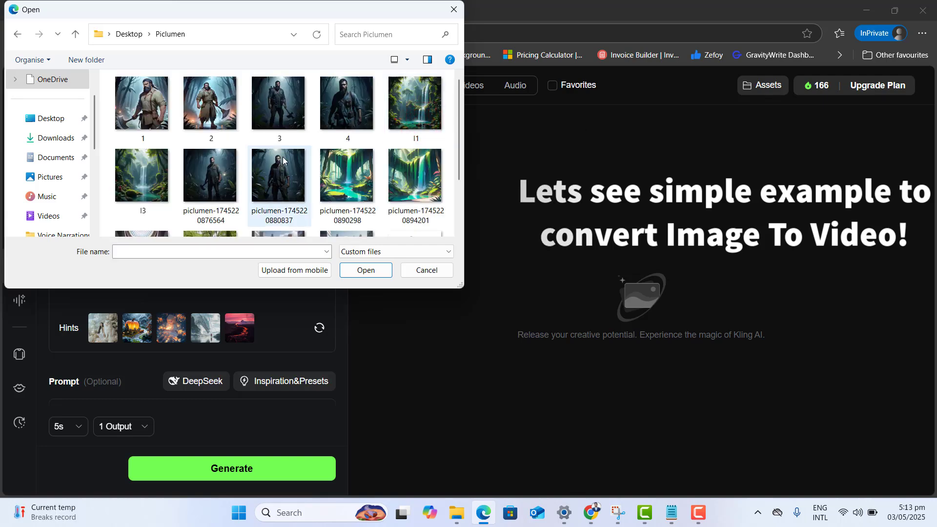
pyautogui.doubleClick(282, 163)
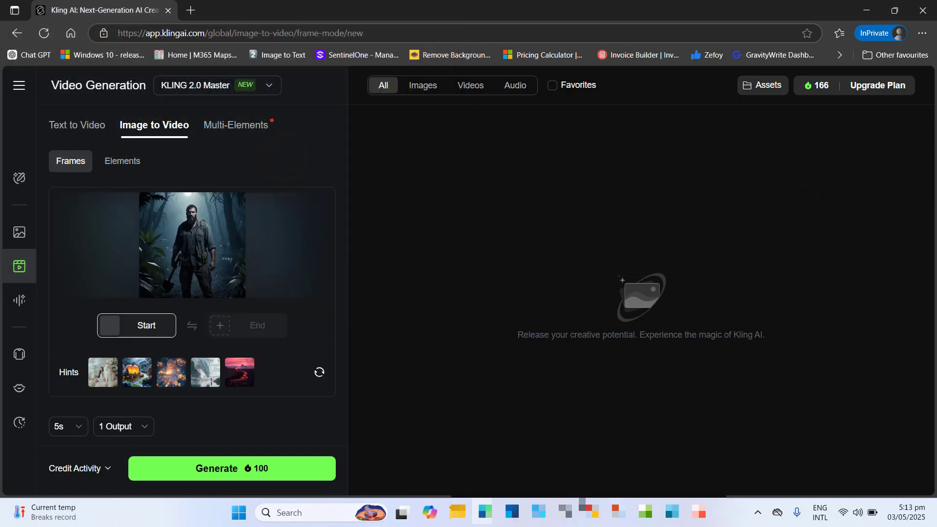
# Ask ChatGPT for an image-to-video prompt of the axe-man walking through rain, and select the reply.
pyautogui.moveTo(590, 512)
pyautogui.click(524, 444)
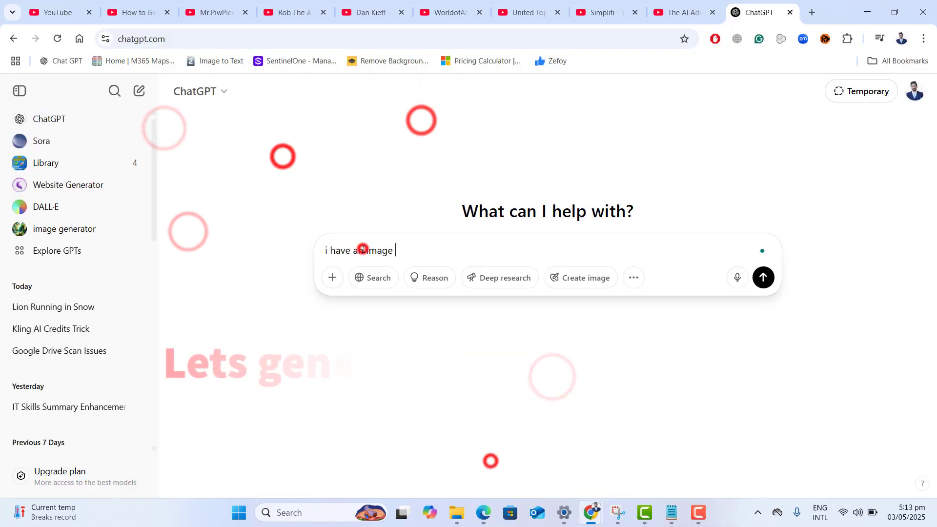
pyautogui.write('a man standing in the Jungle with Axe in hand.')
pyautogui.hotkey('shift', 'Return')
pyautogui.write('i just want you to generate a prompt for me that will convert that image to video.')
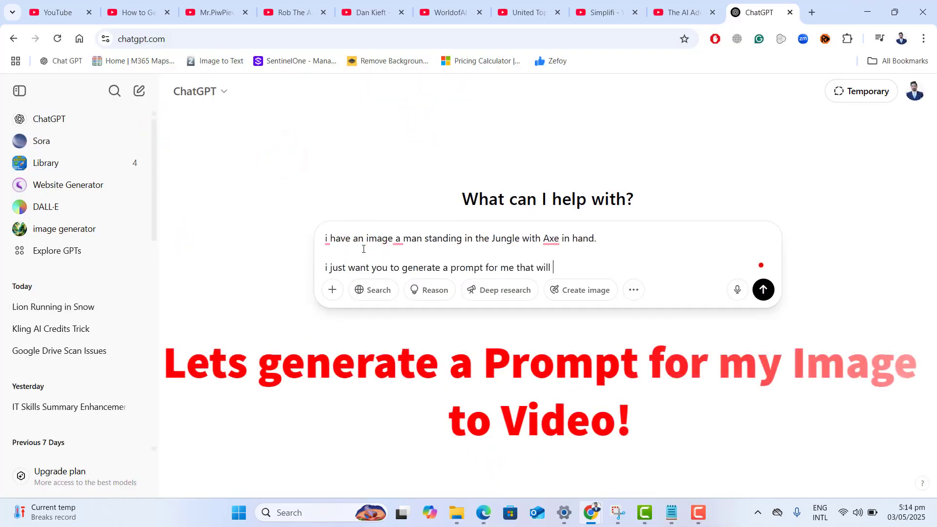
pyautogui.hotkey('shift', 'Return')
pyautogui.write('i want to add Rain and man is walking with his axe to kill someone down.')
pyautogui.press('Return')
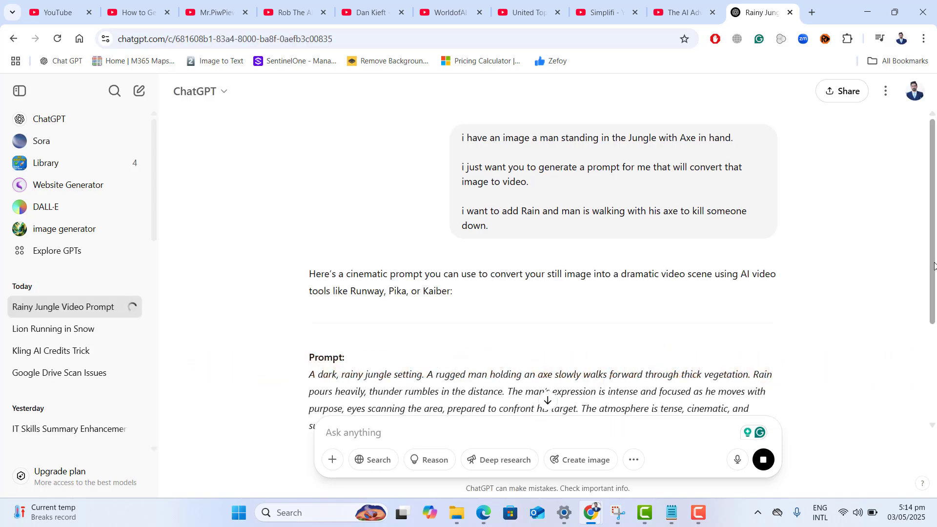
pyautogui.moveTo(932, 266); pyautogui.dragTo(926, 329)
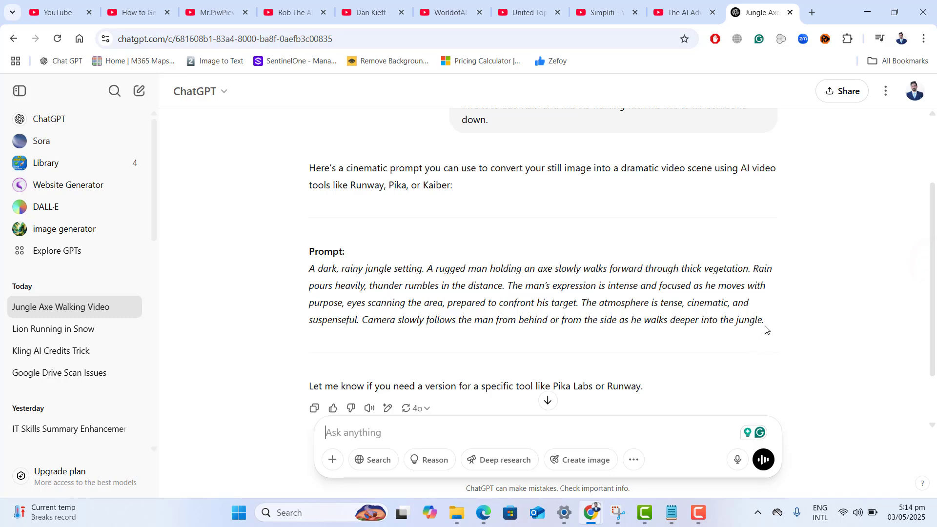
pyautogui.moveTo(765, 326); pyautogui.dragTo(396, 268)
# Paste the ChatGPT rainy-jungle prompt into Kling's video Prompt box.
pyautogui.hotkey('alt', 'Tab')
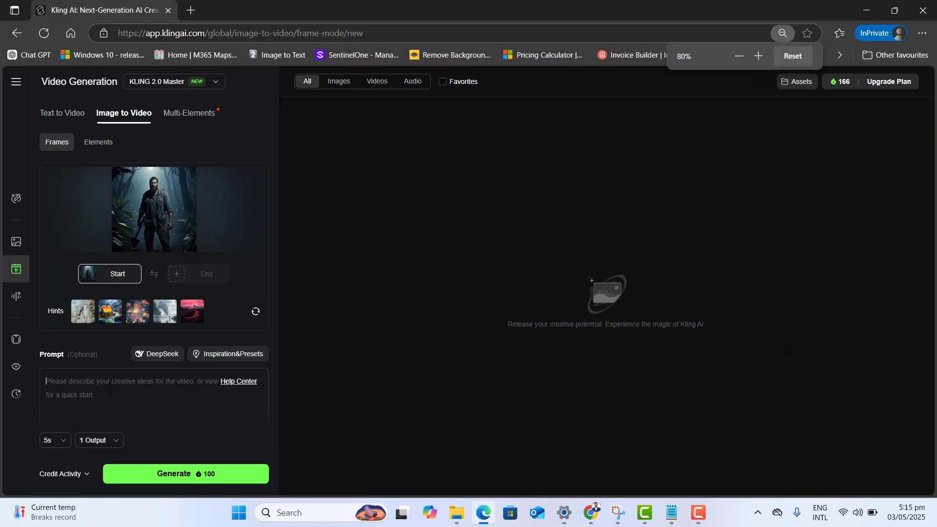
pyautogui.write("A dark, rainy jungle setting. A rugged man holding an axe slowly walks forward through thick vegetation. Rain pours heavily, thunder rumbles in the distance. The man's expression is intense and focused as he moves with purpose, eyes scanning the area, prepared to confront his target. The atmosphere is tense, cinematic, and suspenseful. Camera slowly follows the man from behind or from the side as he walks deeper into the jungle.")
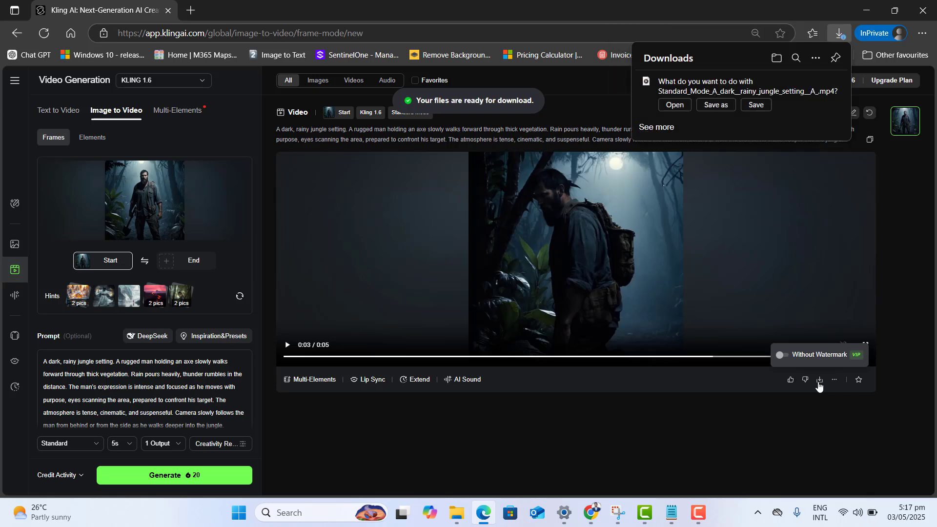
# Save the generated video as an MP4 on the Desktop and play it full screen.
pyautogui.click(712, 104)
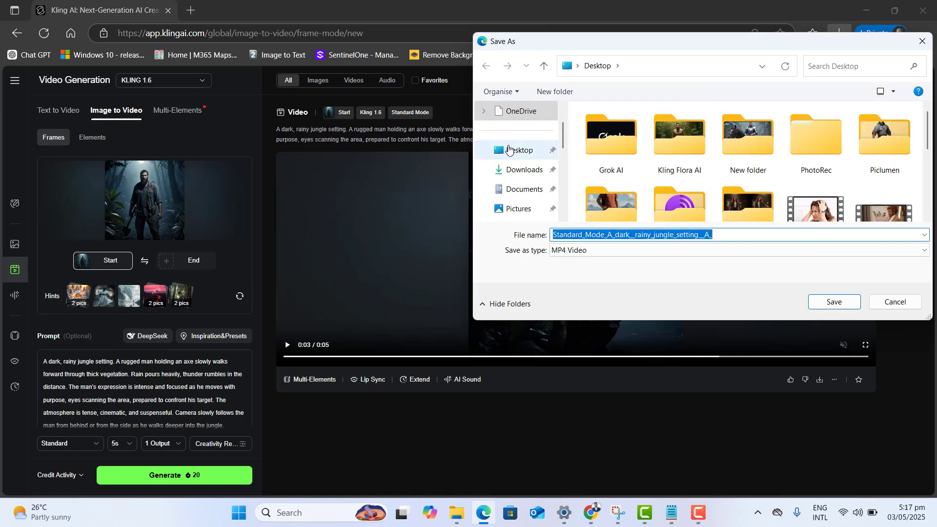
pyautogui.click(815, 302)
pyautogui.doubleClick(813, 299)
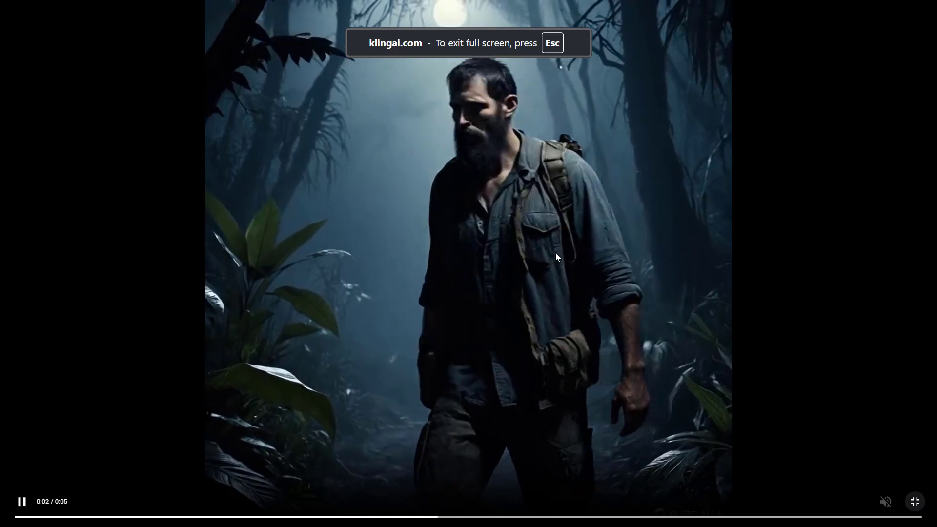